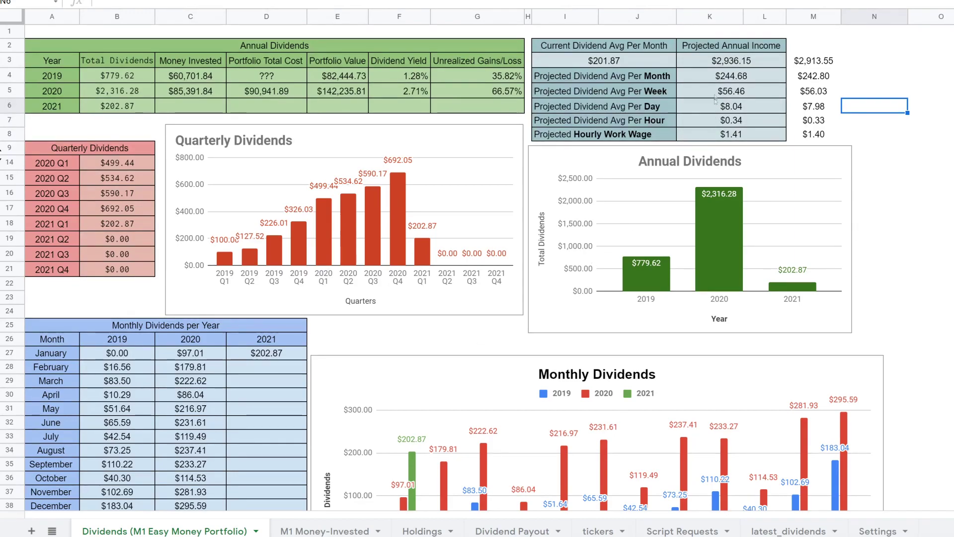
Inspect the $244.68 monthly projection formula in K4, then look over the Holdings and Settings sheets
{"action": "left_click", "coordinate": [723, 79]}
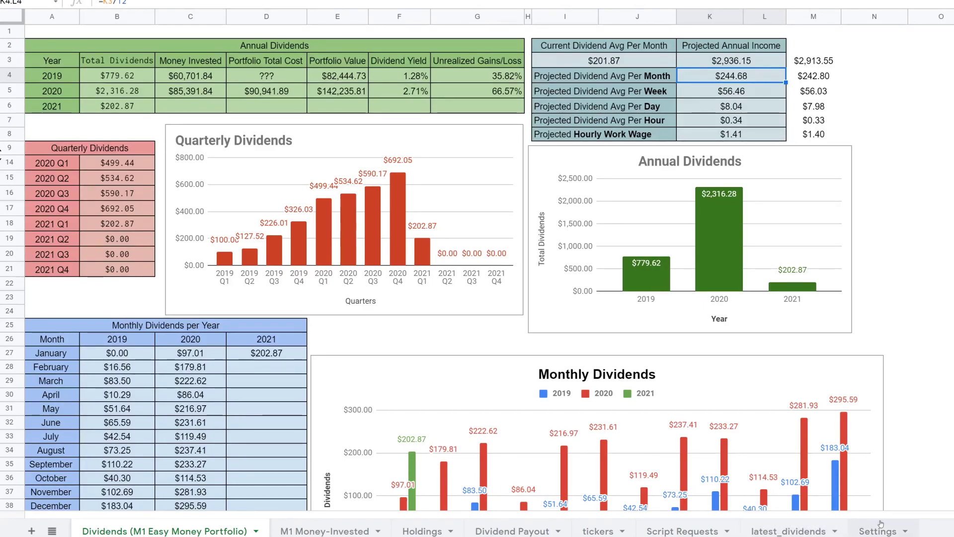
{"action": "left_click", "coordinate": [408, 530]}
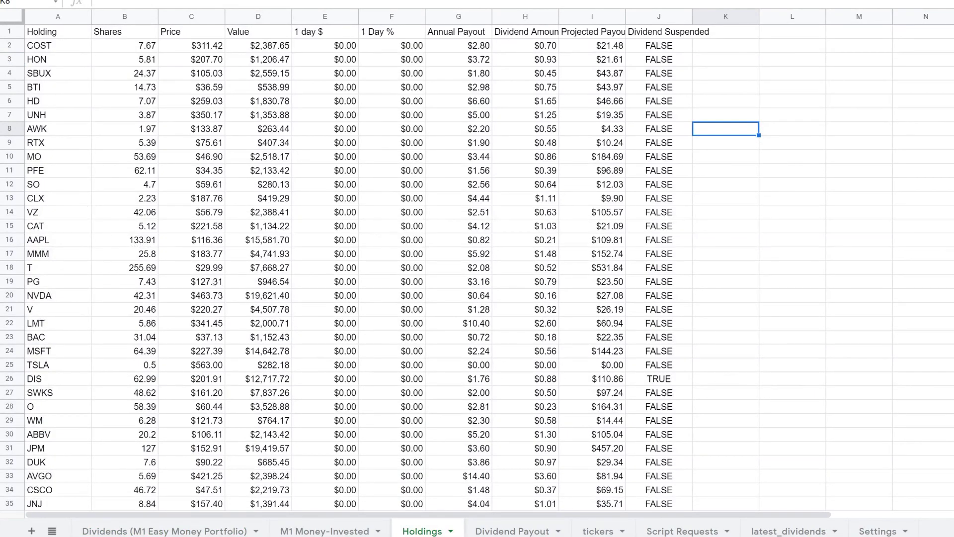
{"action": "scroll", "coordinate": [214, 281], "scroll_direction": "down", "scroll_amount": 5}
{"action": "scroll", "coordinate": [206, 249], "scroll_direction": "up", "scroll_amount": 5}
{"action": "left_click", "coordinate": [871, 530]}
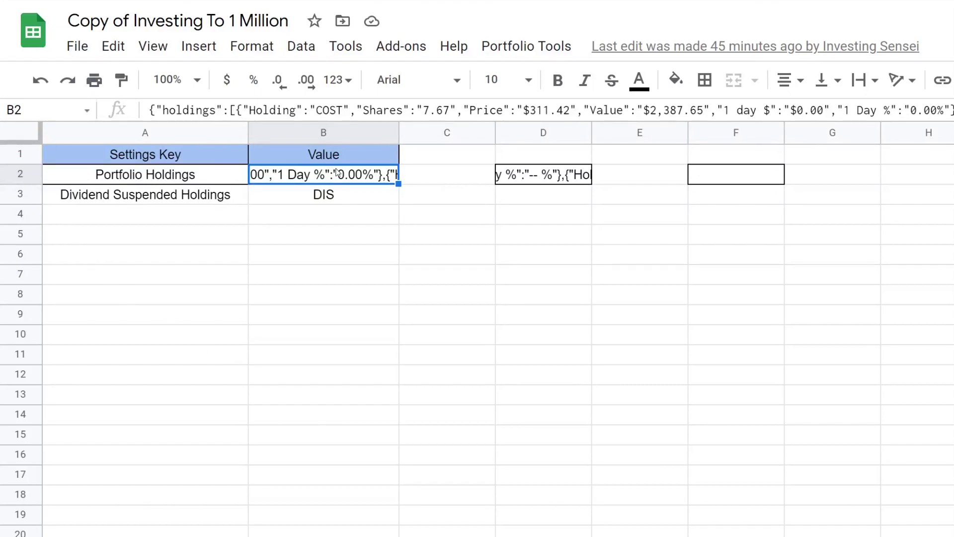
Clear the Portfolio Holdings value in B2, then select the $2,936.15 projected annual income on the dashboard
{"action": "key", "text": "Delete"}
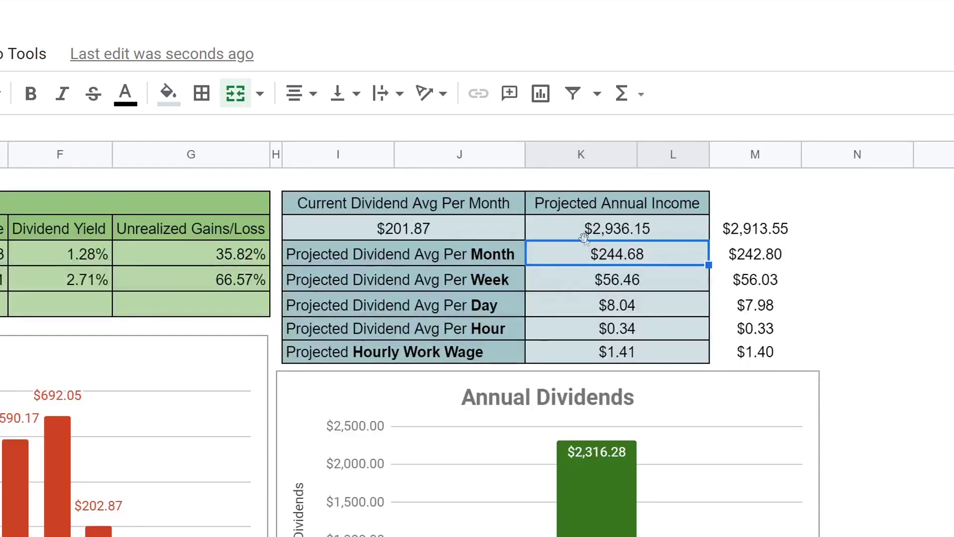
{"action": "left_click", "coordinate": [585, 238]}
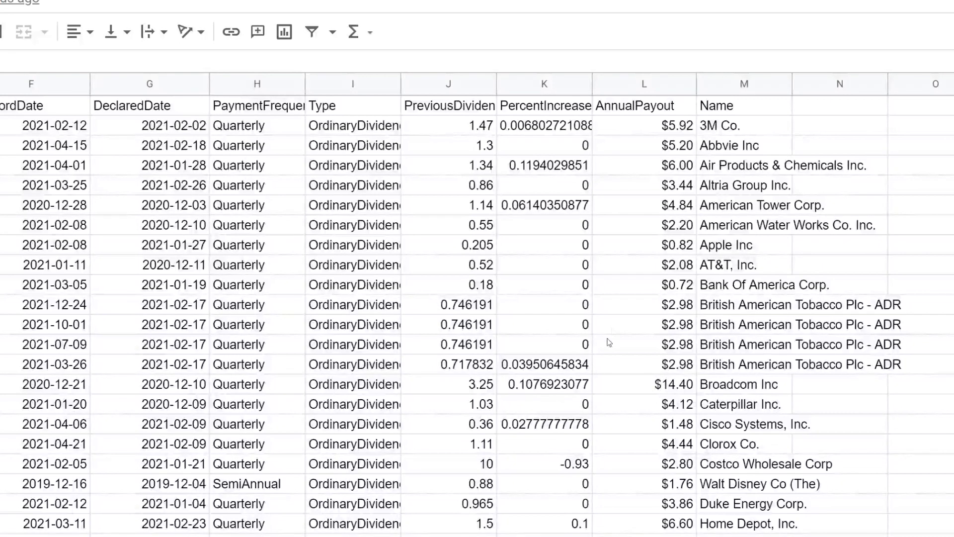
Select the latest_dividends Name column entries and highlight the first British American Tobacco Plc - ADR row
{"action": "left_click_drag", "start_coordinate": [724, 106], "coordinate": [727, 485]}
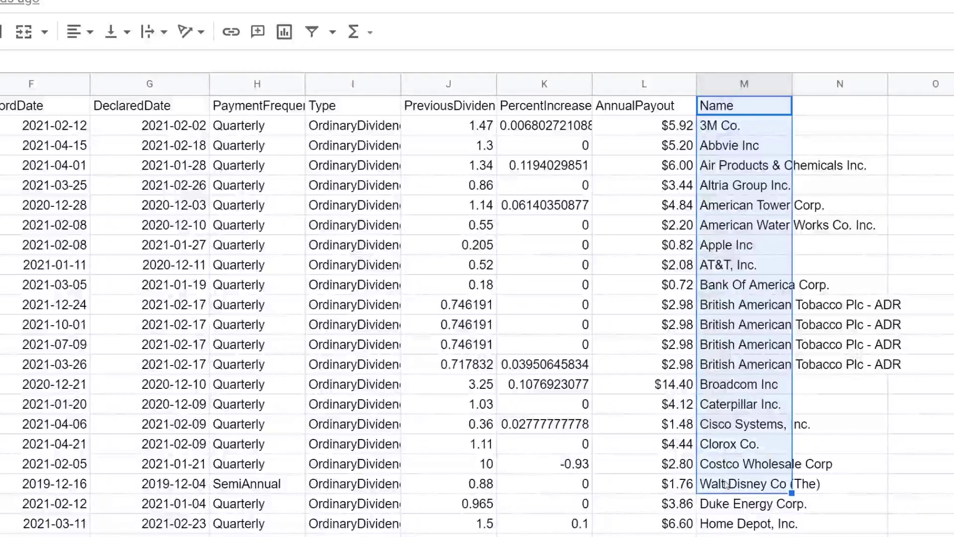
{"action": "left_click", "coordinate": [723, 312]}
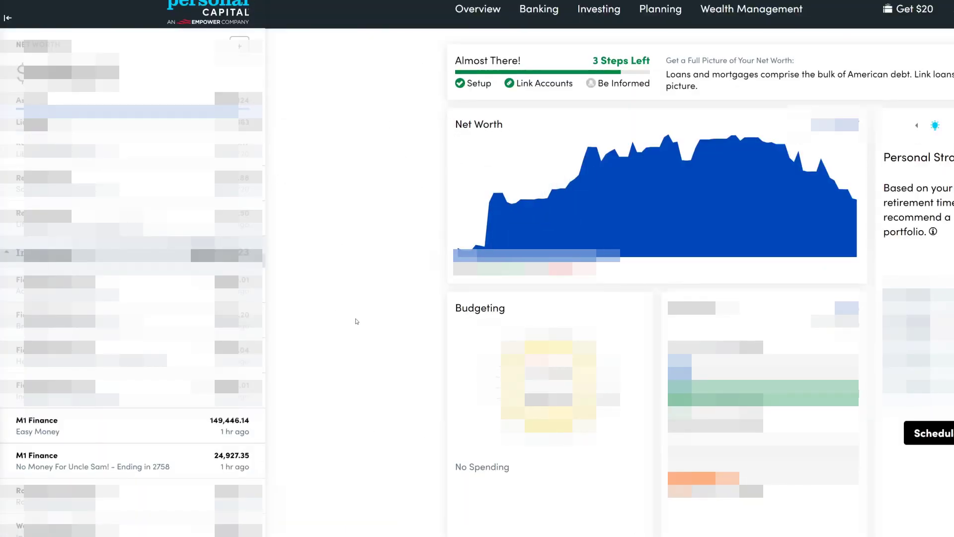
{"action": "left_click", "coordinate": [126, 432]}
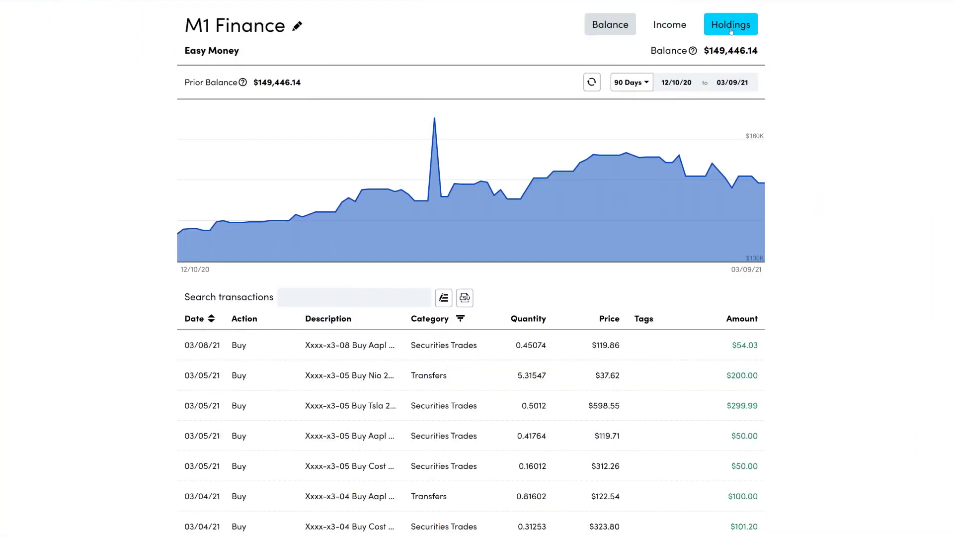
{"action": "left_click", "coordinate": [733, 30]}
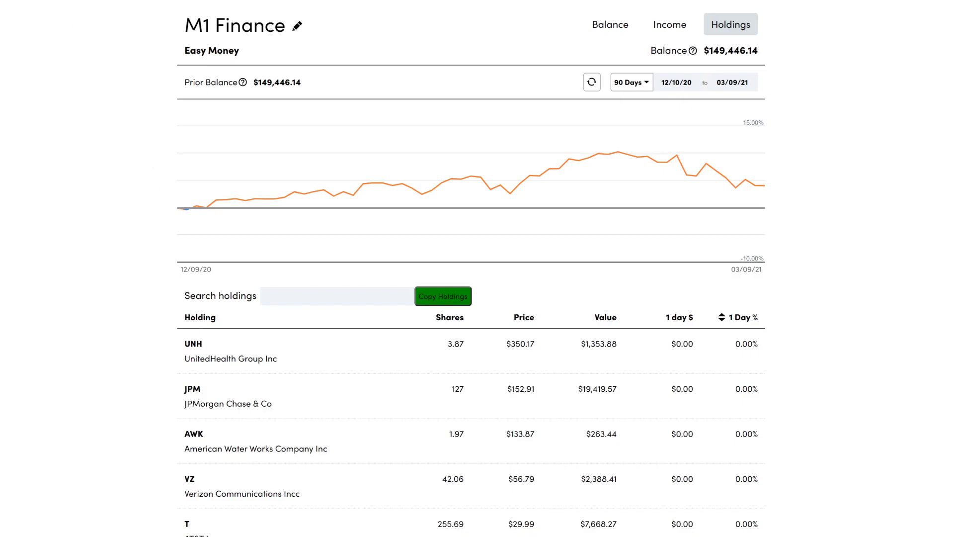
{"action": "mouse_move", "coordinate": [214, 14]}
{"action": "left_click", "coordinate": [209, 19]}
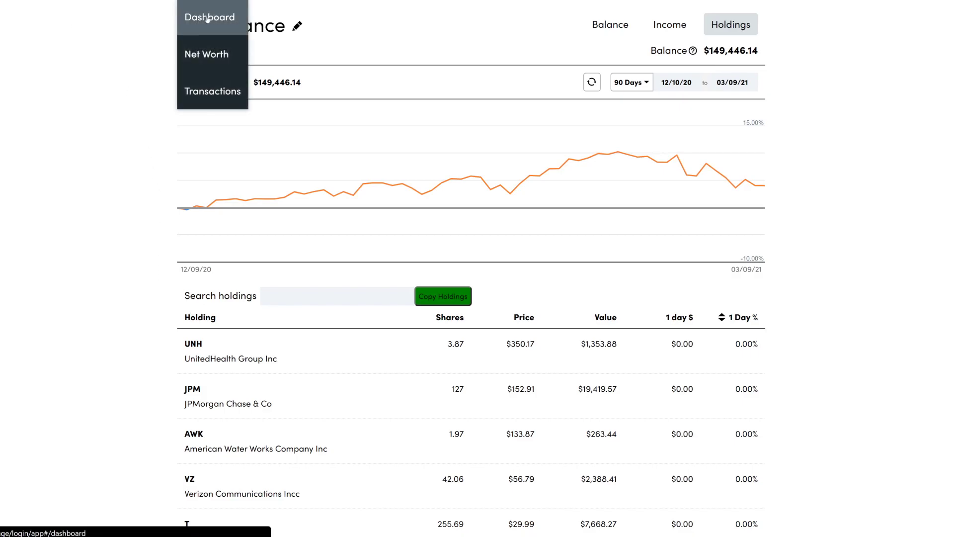
{"action": "mouse_move", "coordinate": [366, 28]}
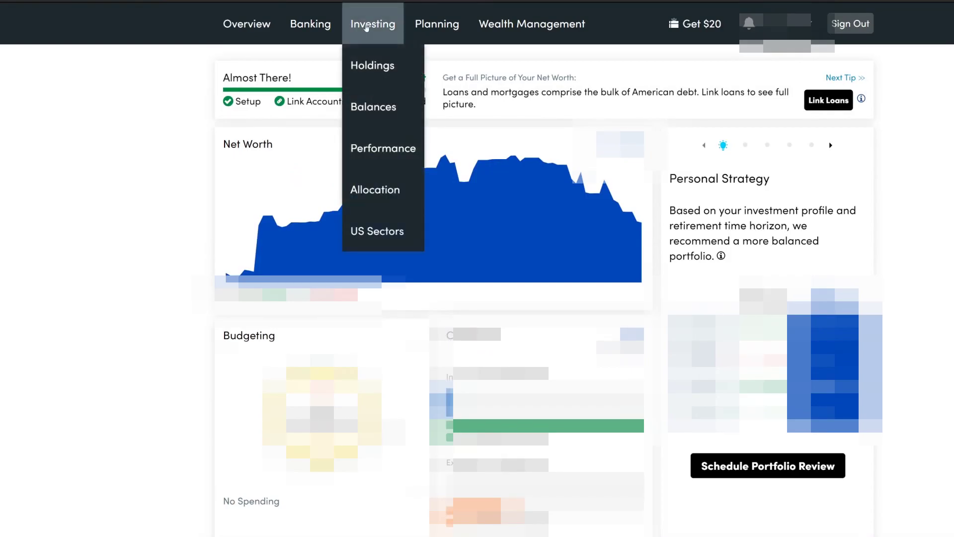
{"action": "left_click", "coordinate": [366, 65]}
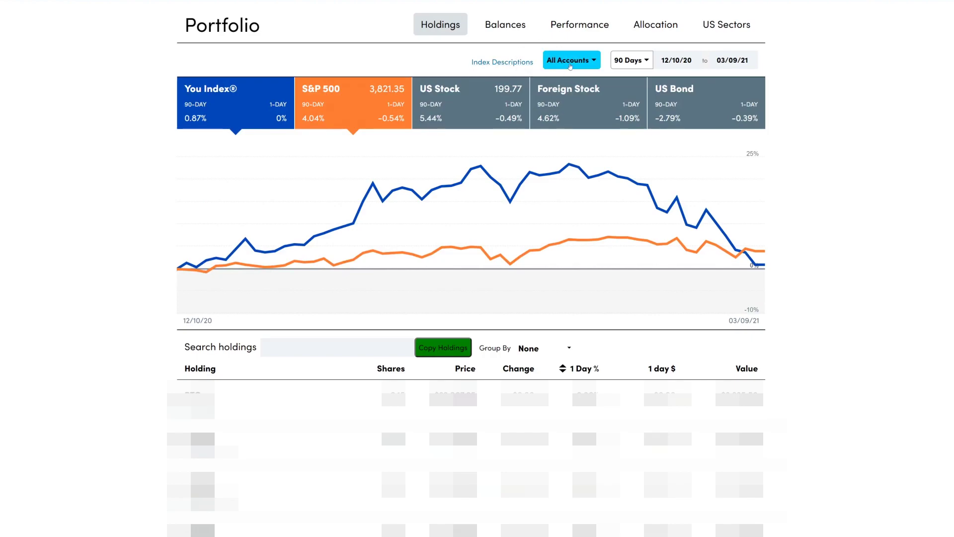
Limit the holdings view to only the two M1 accounts, including Easy Money
{"action": "left_click", "coordinate": [570, 65]}
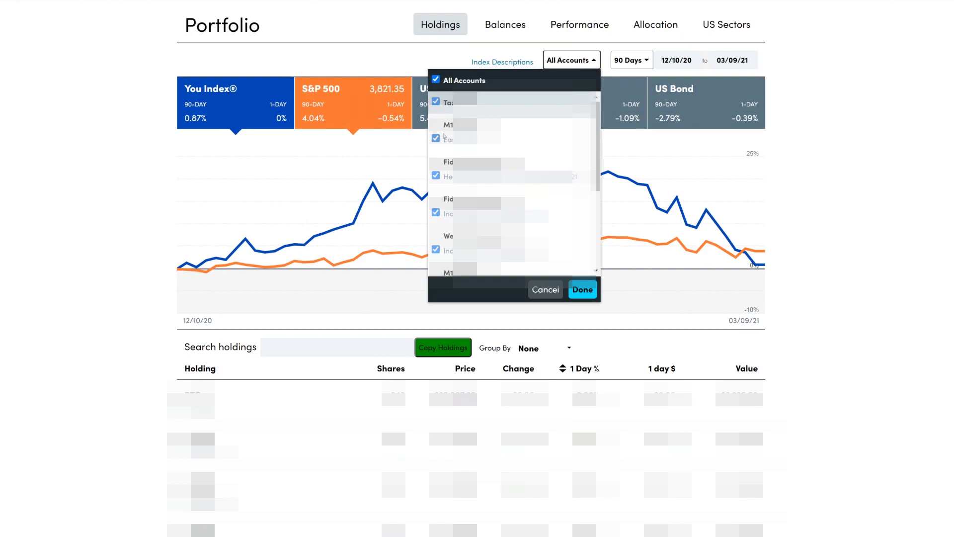
{"action": "left_click", "coordinate": [436, 80]}
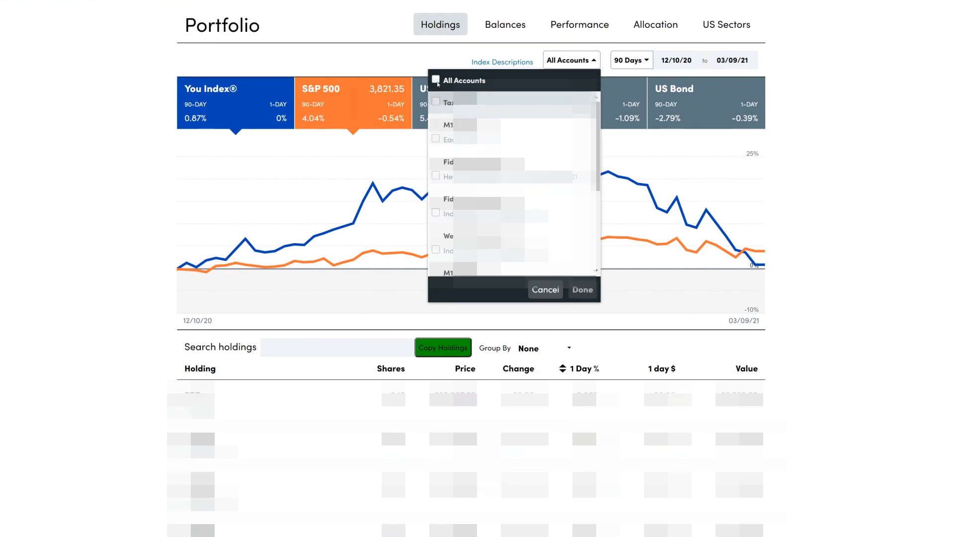
{"action": "left_click", "coordinate": [436, 138]}
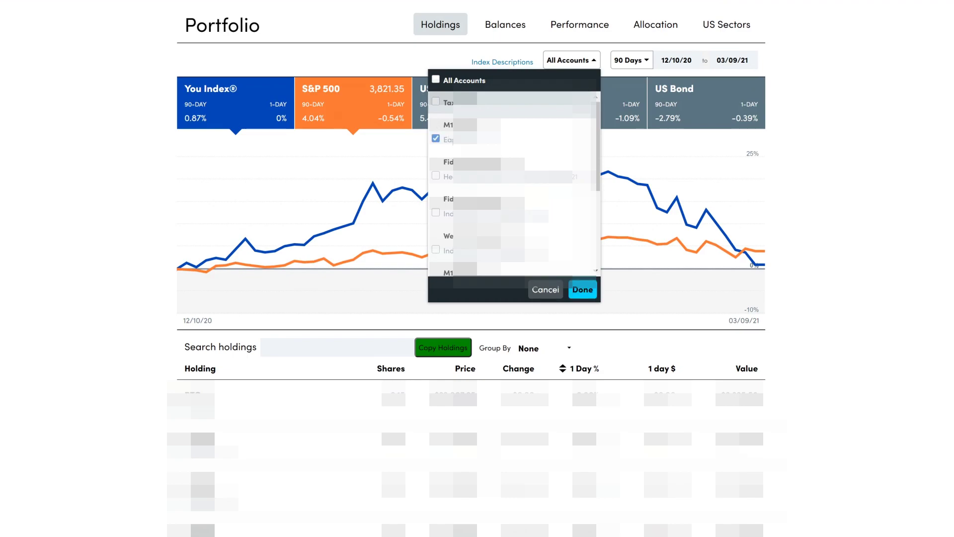
{"action": "scroll", "coordinate": [437, 139], "scroll_direction": "down", "scroll_amount": 1}
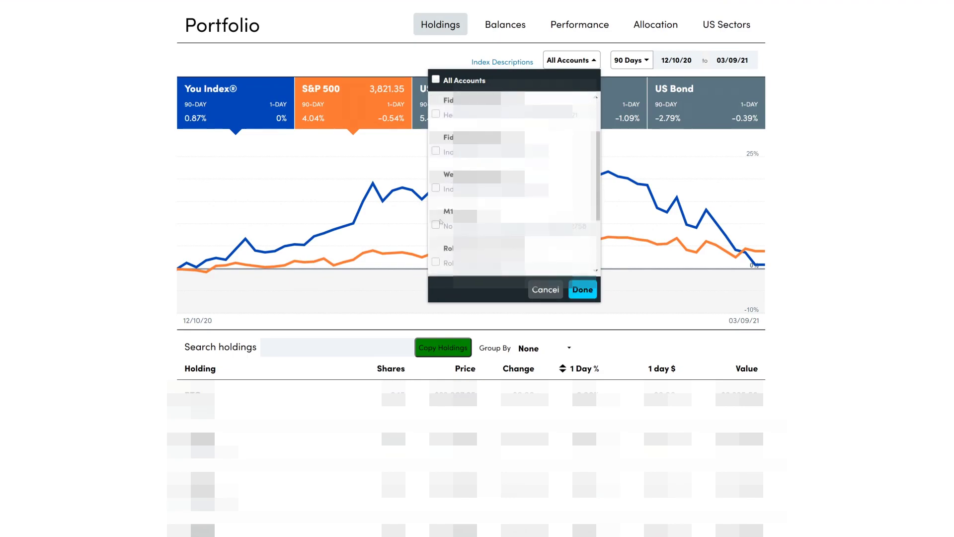
{"action": "scroll", "coordinate": [512, 184], "scroll_direction": "up", "scroll_amount": 1}
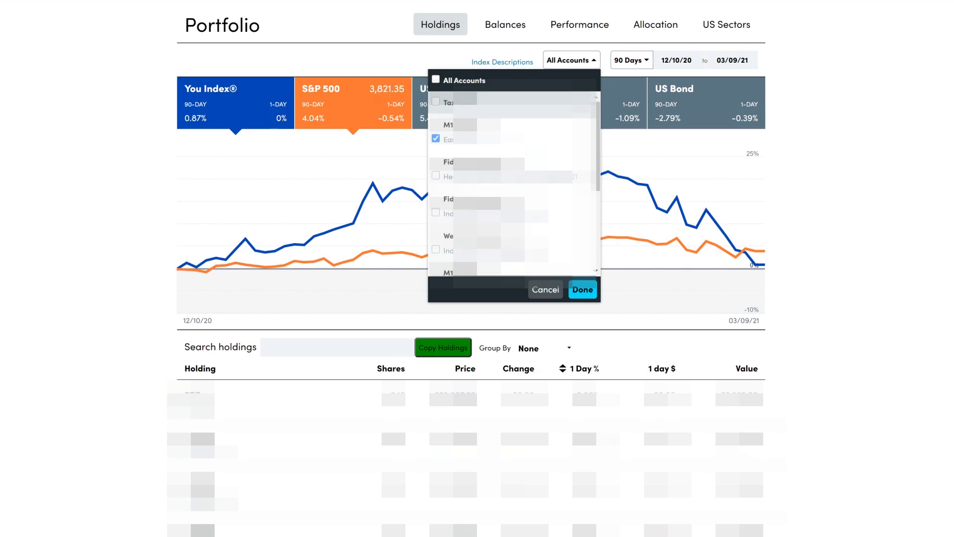
{"action": "left_click", "coordinate": [582, 289]}
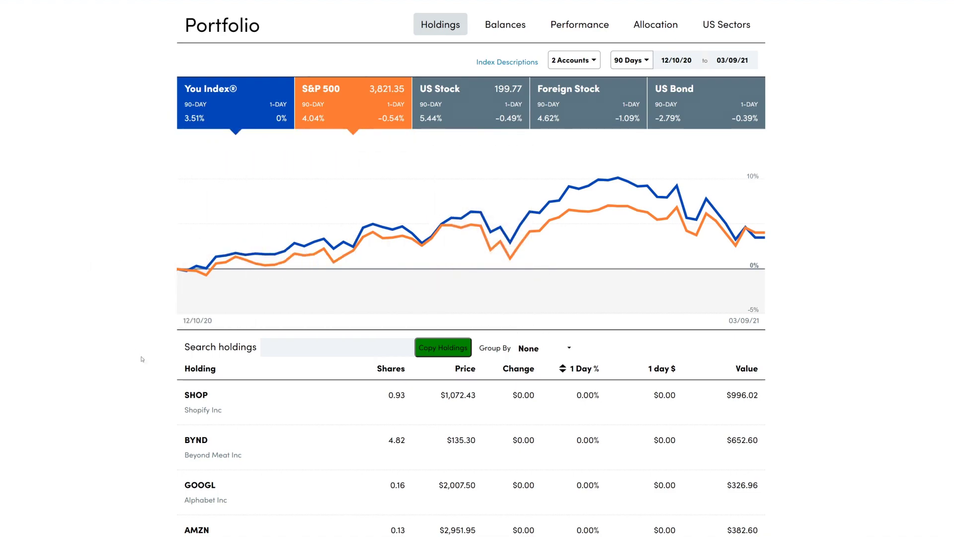
Sort the holdings by ticker in ascending order
{"action": "left_click", "coordinate": [201, 373]}
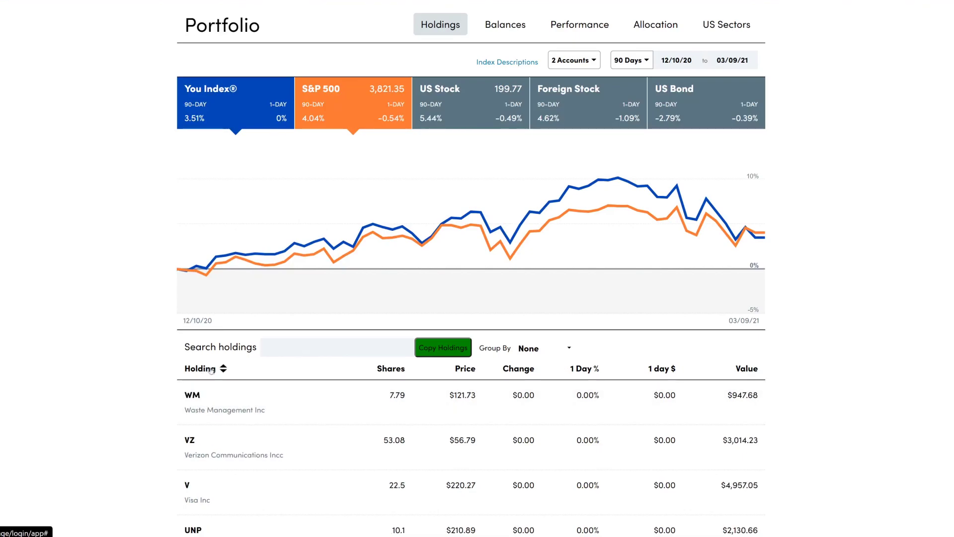
{"action": "left_click", "coordinate": [195, 369]}
{"action": "scroll", "coordinate": [164, 378], "scroll_direction": "down", "scroll_amount": 14}
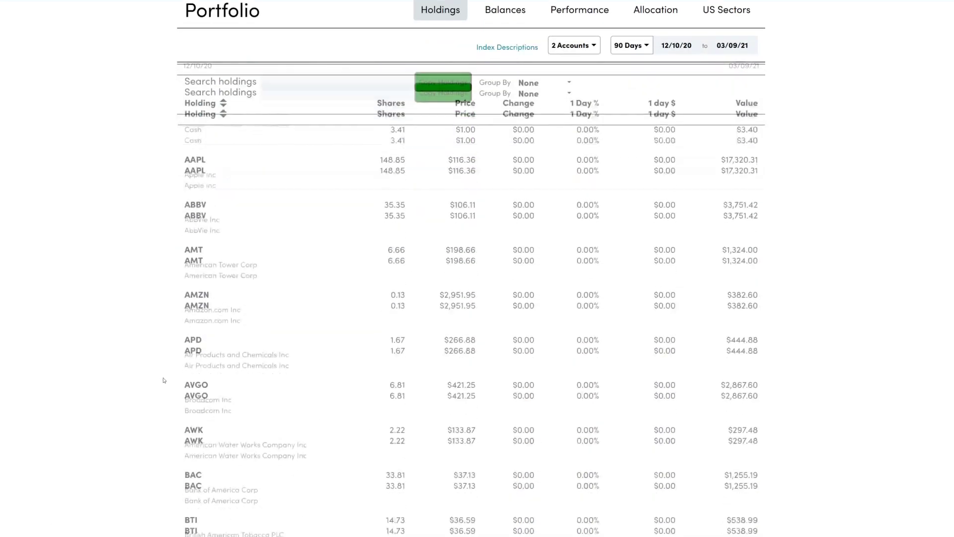
{"action": "scroll", "coordinate": [164, 381], "scroll_direction": "down", "scroll_amount": 20}
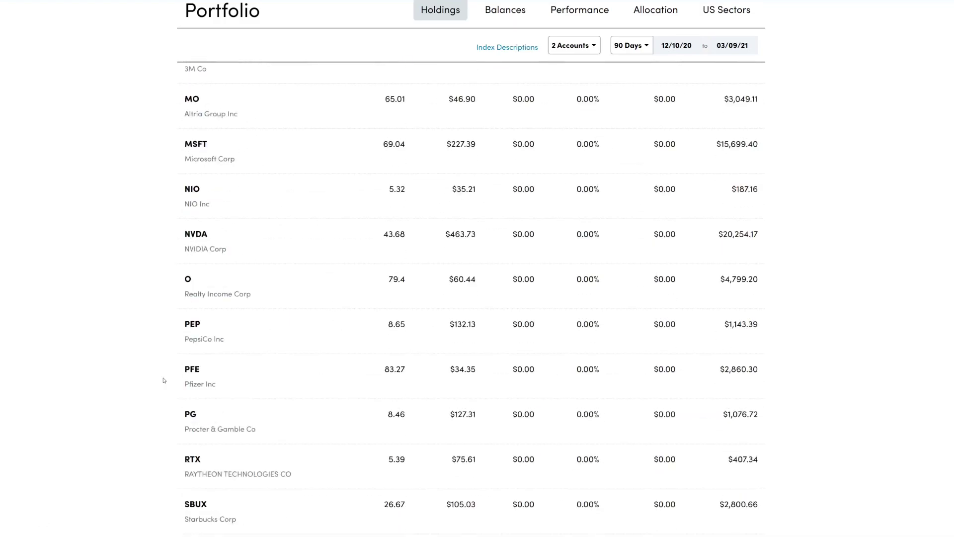
{"action": "scroll", "coordinate": [164, 380], "scroll_direction": "down", "scroll_amount": 7}
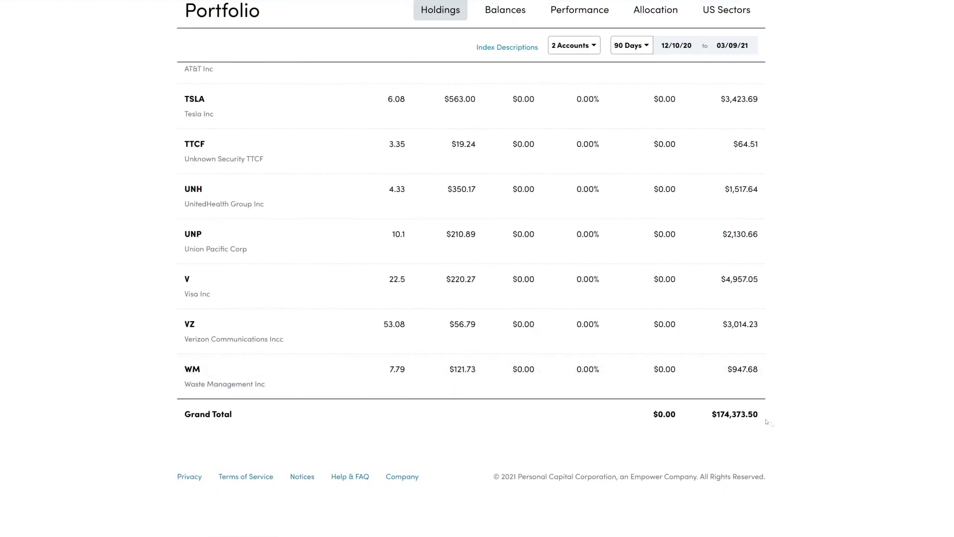
Check the $174,373.50 grand total and copy the combined holdings data
{"action": "left_click_drag", "start_coordinate": [764, 416], "coordinate": [711, 416]}
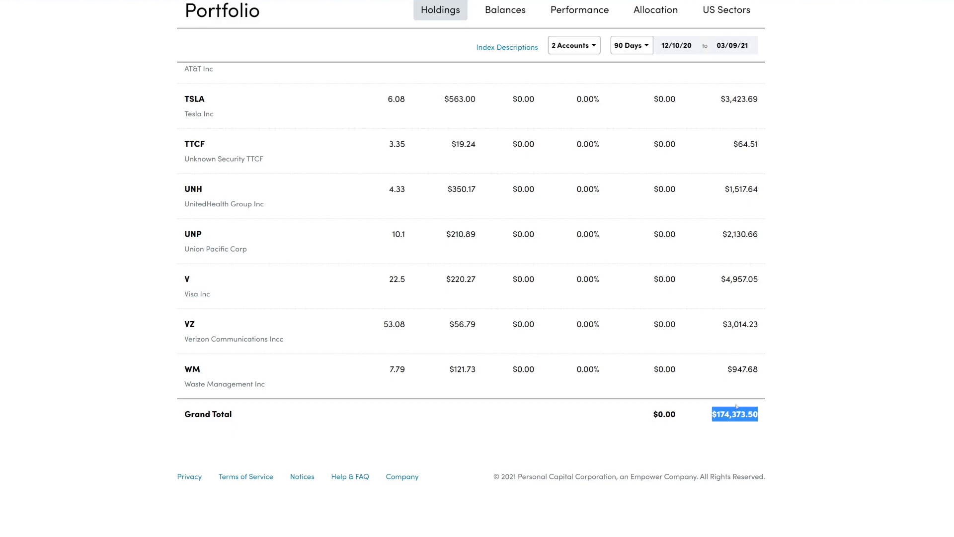
{"action": "scroll", "coordinate": [768, 398], "scroll_direction": "up", "scroll_amount": 10}
{"action": "scroll", "coordinate": [769, 397], "scroll_direction": "up", "scroll_amount": 8}
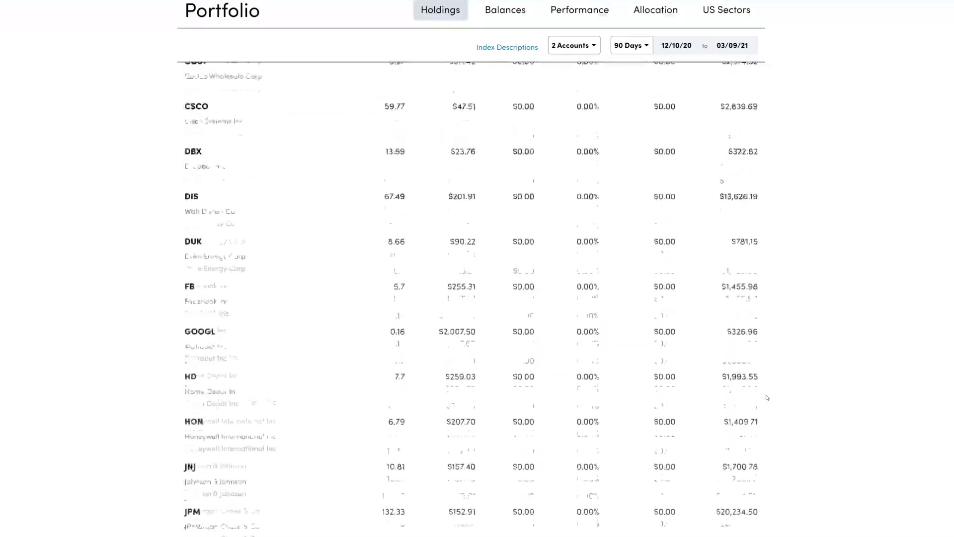
{"action": "scroll", "coordinate": [767, 398], "scroll_direction": "up", "scroll_amount": 15}
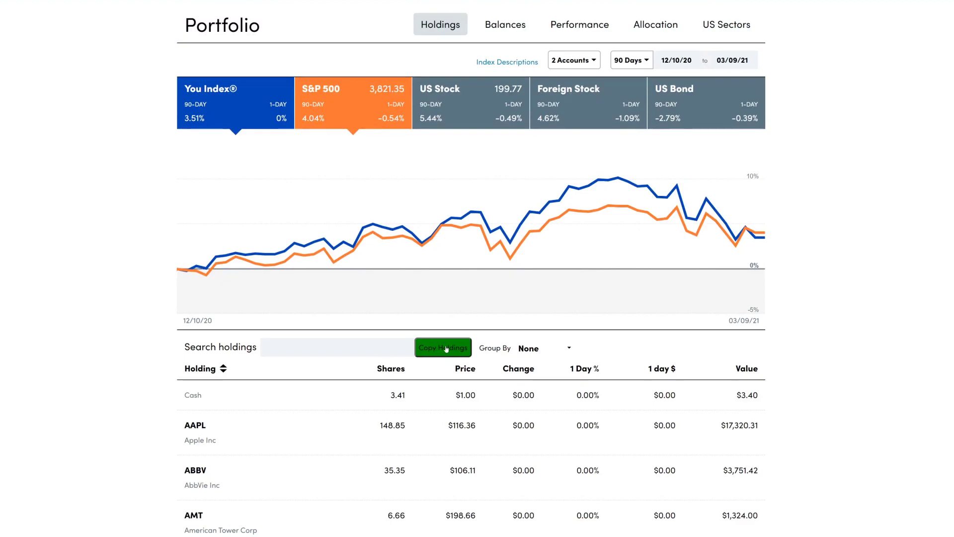
{"action": "left_click", "coordinate": [431, 349]}
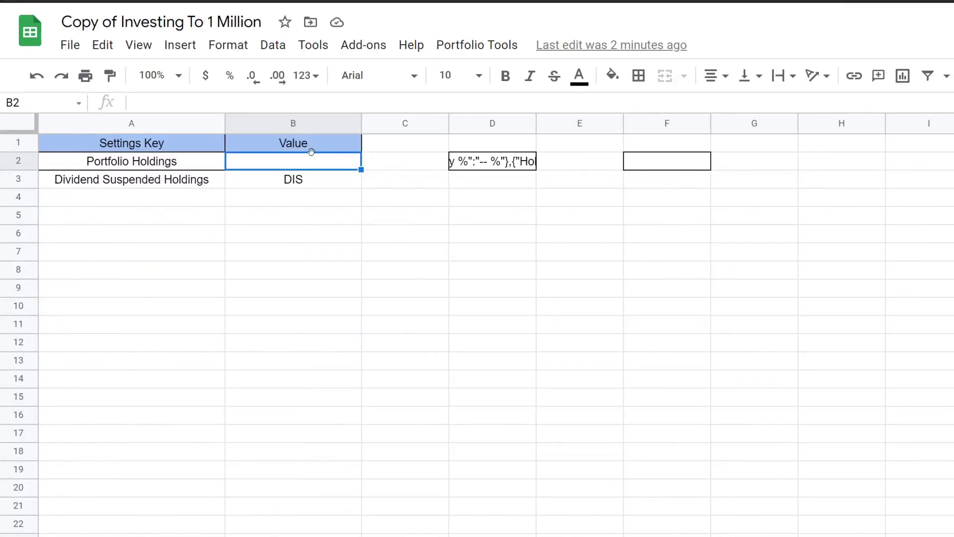
Paste the holdings into B2 as values only and run Portfolio Tools > Update Portfolio Holdings
{"action": "right_click", "coordinate": [305, 170]}
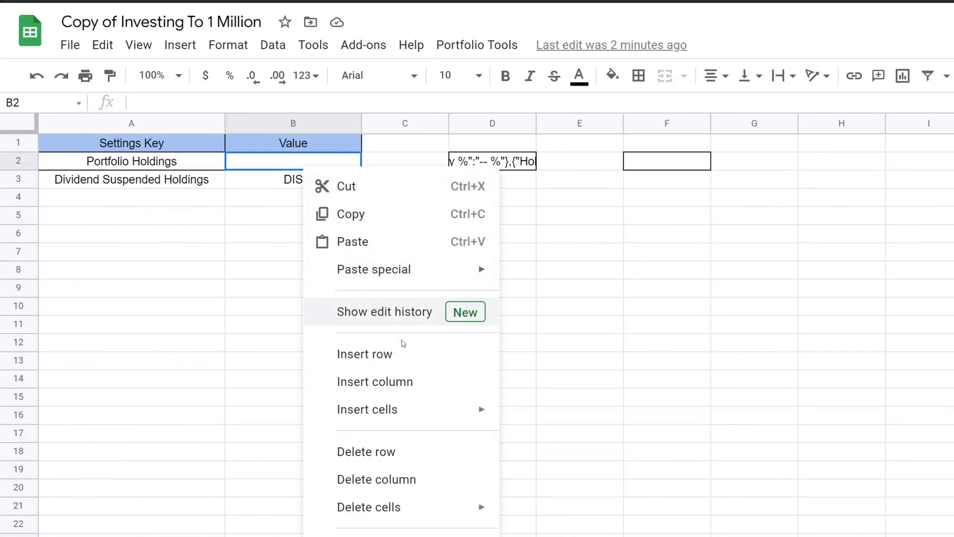
{"action": "mouse_move", "coordinate": [403, 280]}
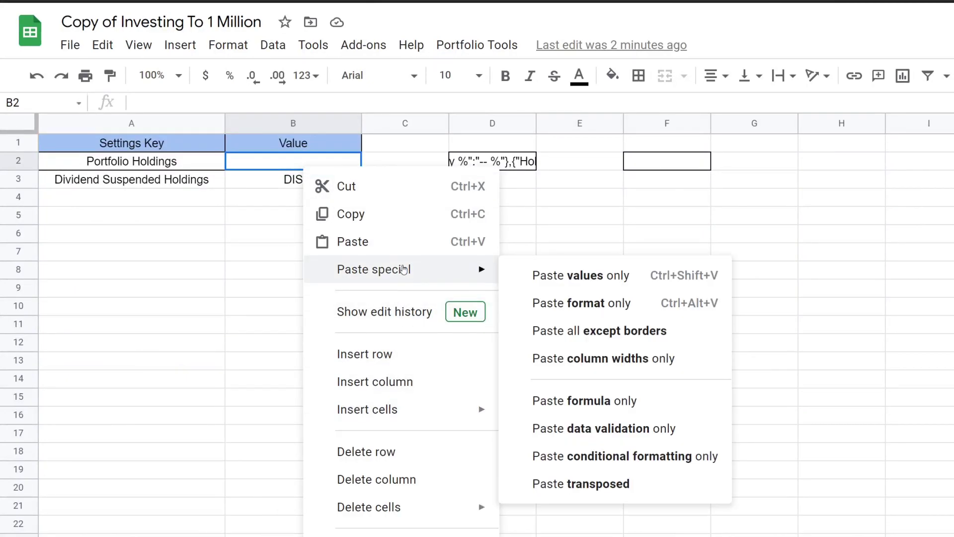
{"action": "left_click", "coordinate": [552, 272]}
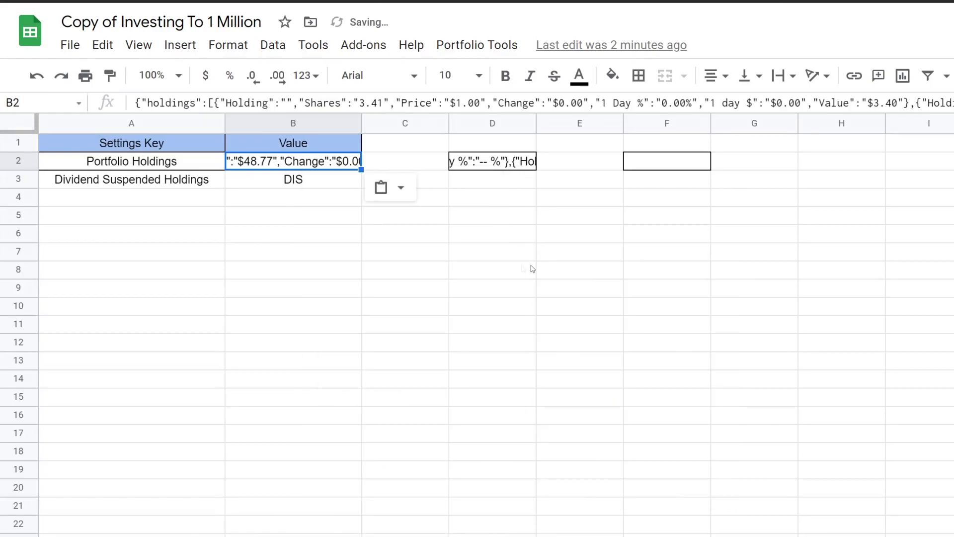
{"action": "left_click", "coordinate": [468, 48]}
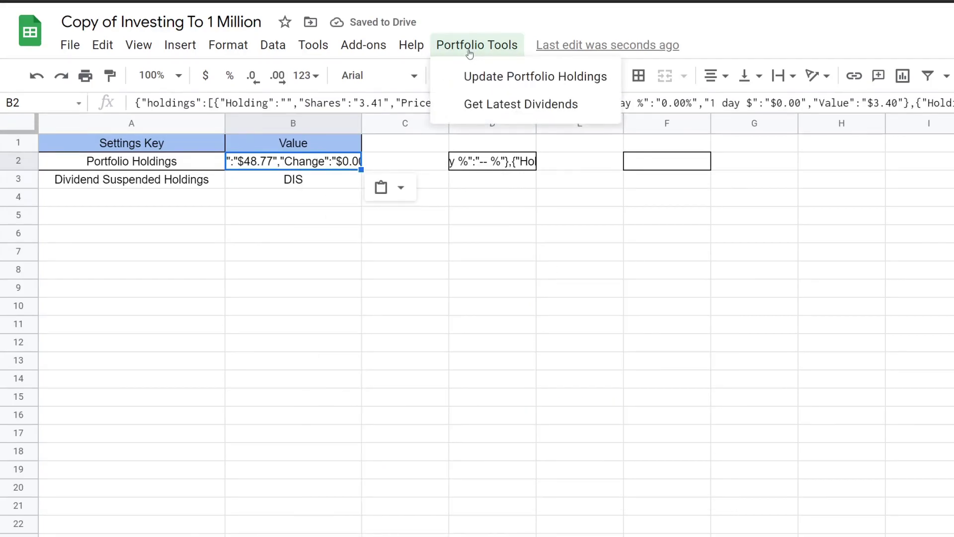
{"action": "left_click", "coordinate": [470, 84]}
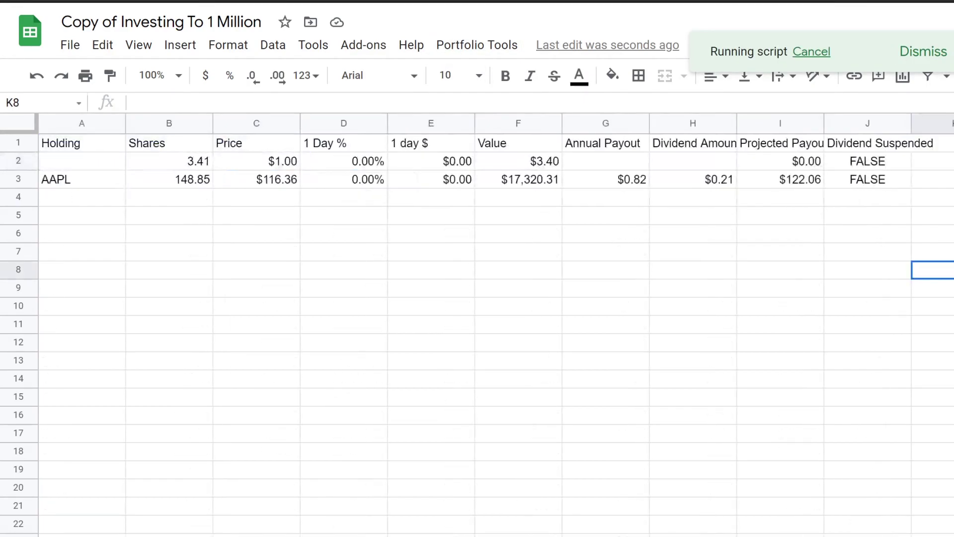
Review the refreshed holdings, the projected monthly dividend and the $3,442.66 projected annual income
{"action": "left_click", "coordinate": [286, 219]}
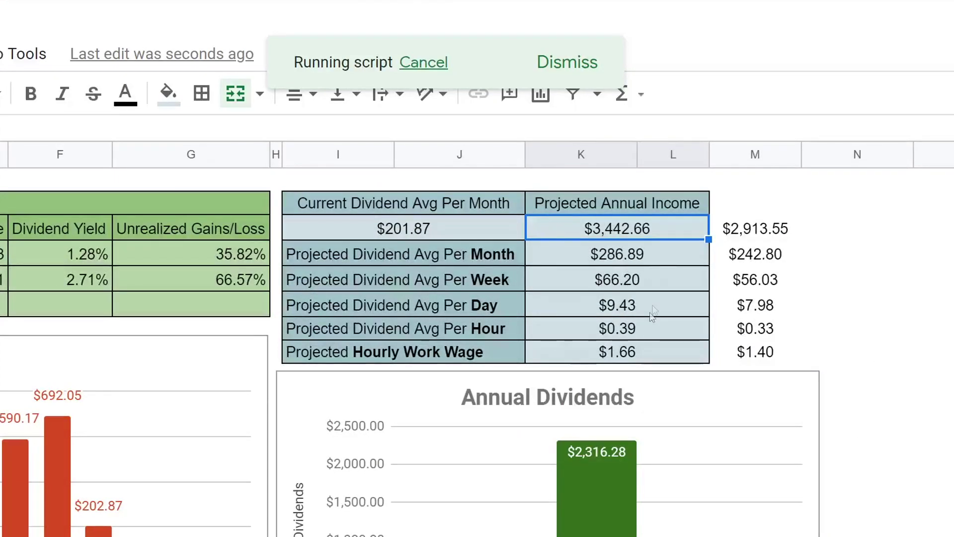
{"action": "left_click", "coordinate": [565, 248]}
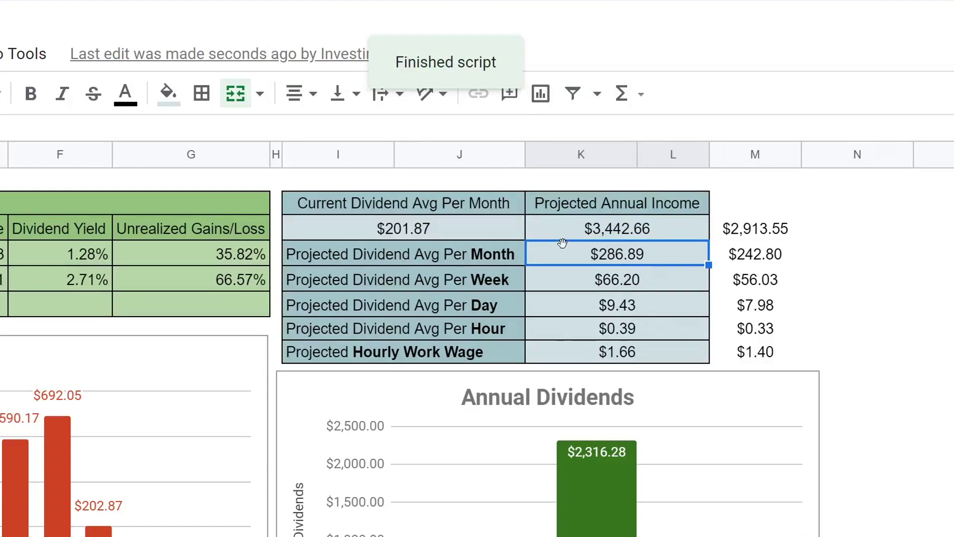
{"action": "left_click", "coordinate": [562, 230]}
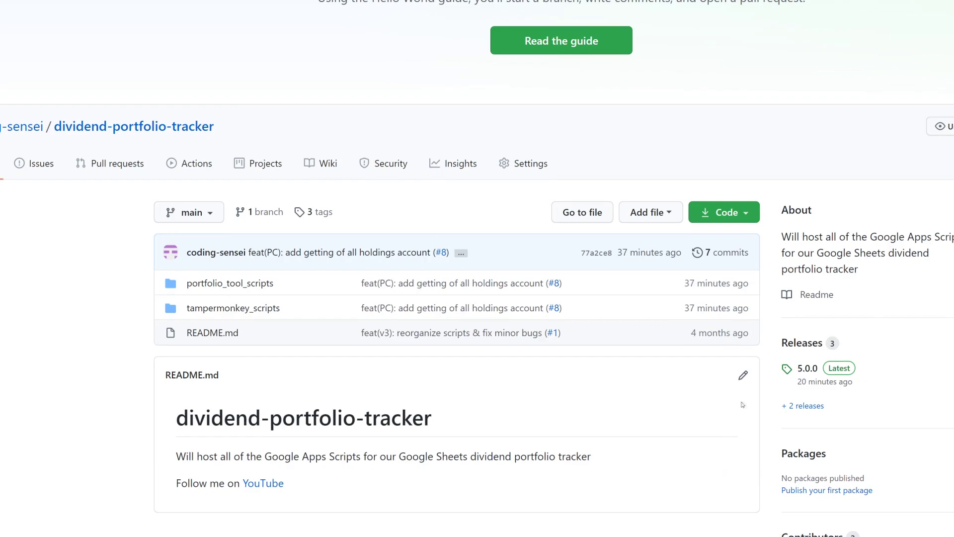
Open the 5.0.0 release from the Releases section in the repository sidebar
{"action": "left_click", "coordinate": [803, 343]}
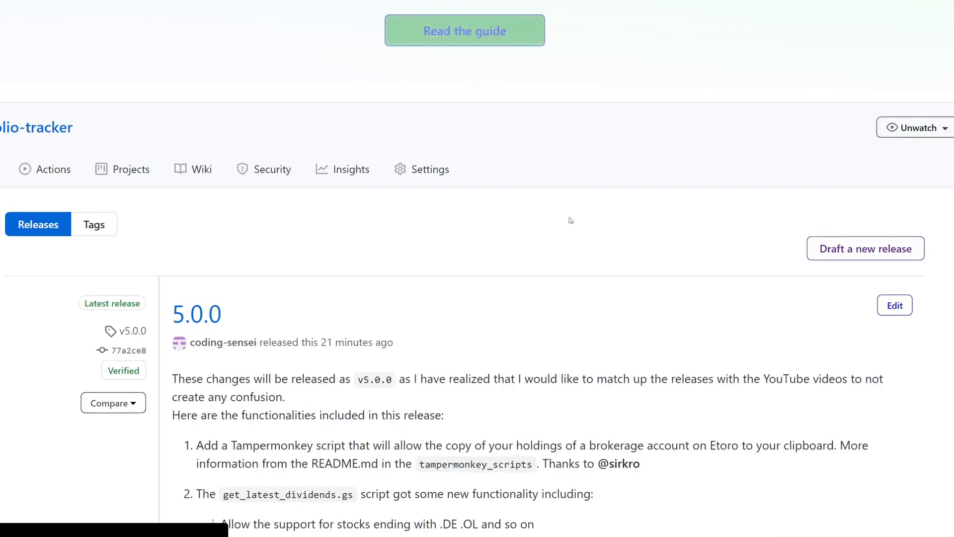
{"action": "scroll", "coordinate": [282, 216], "scroll_direction": "down", "scroll_amount": 5}
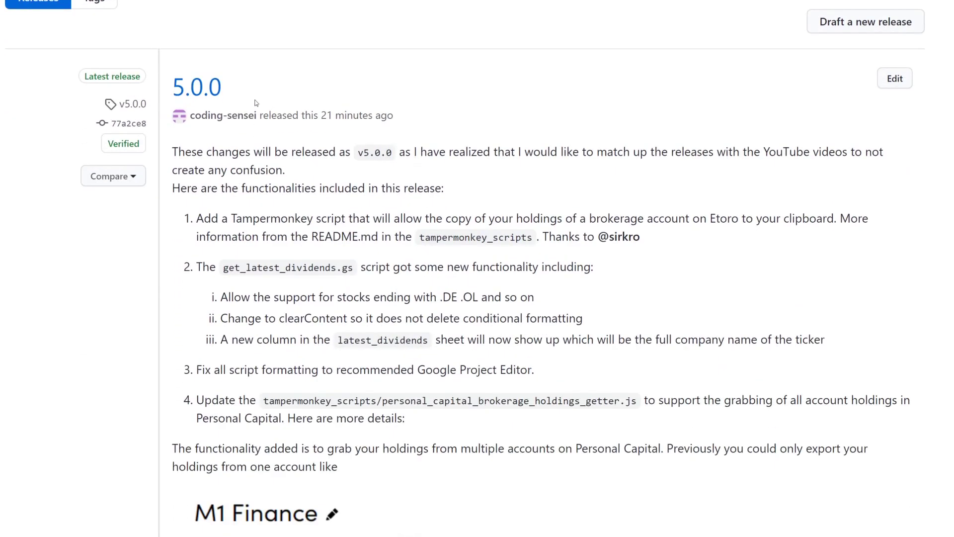
{"action": "left_click_drag", "start_coordinate": [256, 103], "coordinate": [170, 89]}
{"action": "left_click", "coordinate": [166, 95]}
{"action": "scroll", "coordinate": [794, 186], "scroll_direction": "down", "scroll_amount": 3}
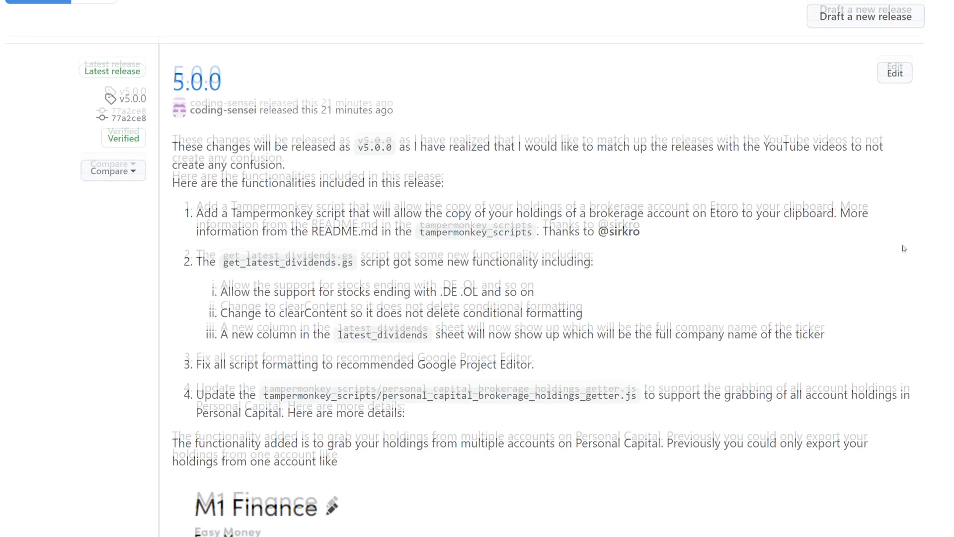
{"action": "scroll", "coordinate": [878, 251], "scroll_direction": "up", "scroll_amount": 2}
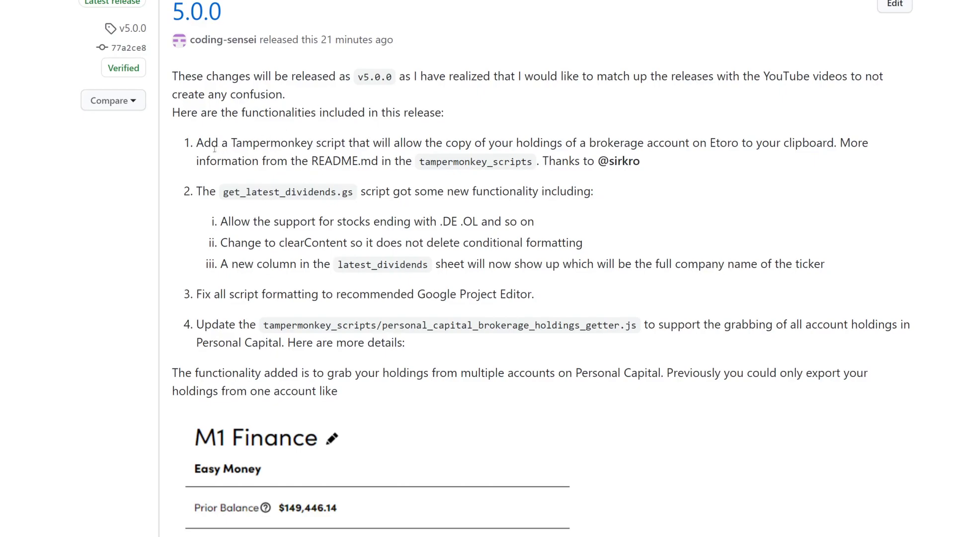
{"action": "left_click_drag", "start_coordinate": [201, 148], "coordinate": [757, 164]}
{"action": "left_click", "coordinate": [726, 177]}
{"action": "left_click_drag", "start_coordinate": [200, 185], "coordinate": [416, 192]}
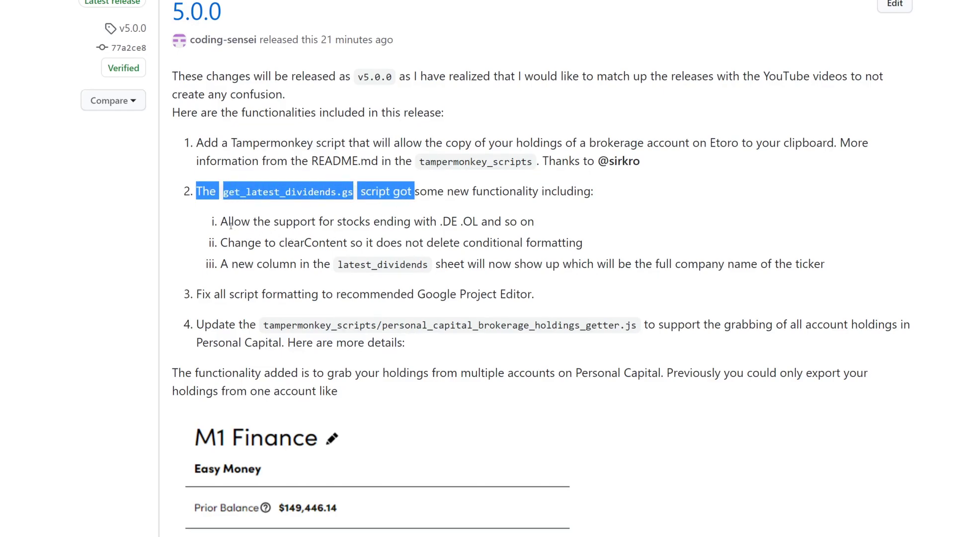
{"action": "left_click_drag", "start_coordinate": [228, 219], "coordinate": [492, 219]}
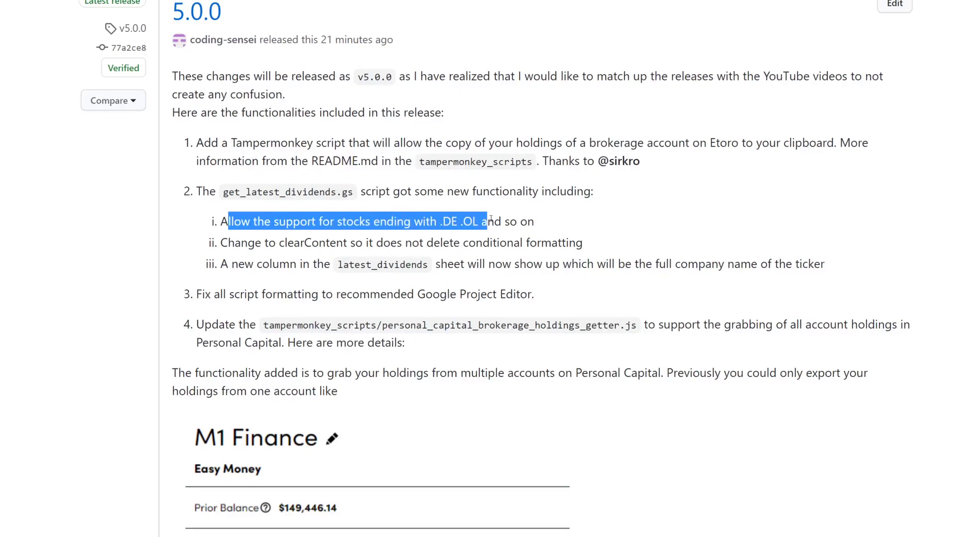
{"action": "left_click", "coordinate": [346, 243]}
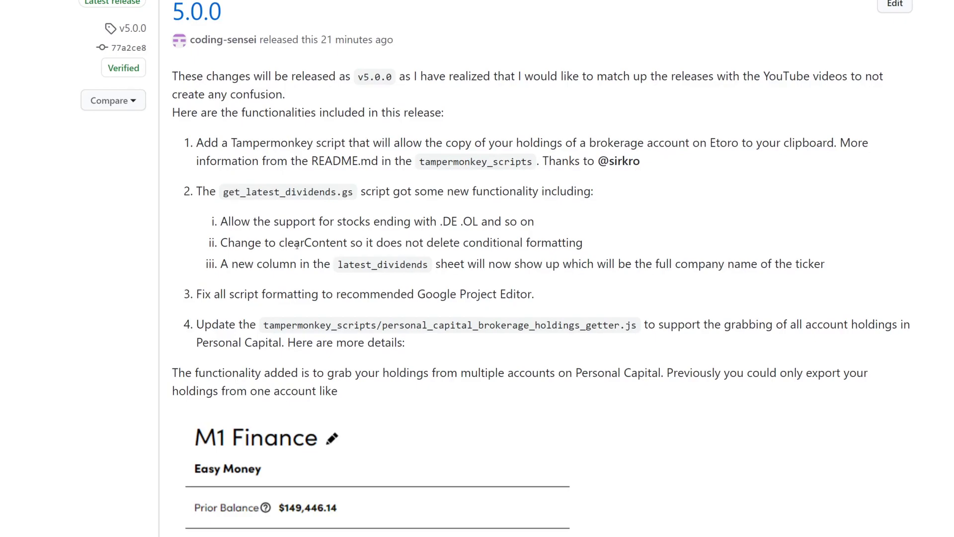
{"action": "left_click_drag", "start_coordinate": [296, 246], "coordinate": [319, 245]}
{"action": "left_click", "coordinate": [403, 243]}
{"action": "left_click_drag", "start_coordinate": [219, 267], "coordinate": [786, 264]}
{"action": "left_click", "coordinate": [823, 264]}
{"action": "scroll", "coordinate": [403, 316], "scroll_direction": "down", "scroll_amount": 2}
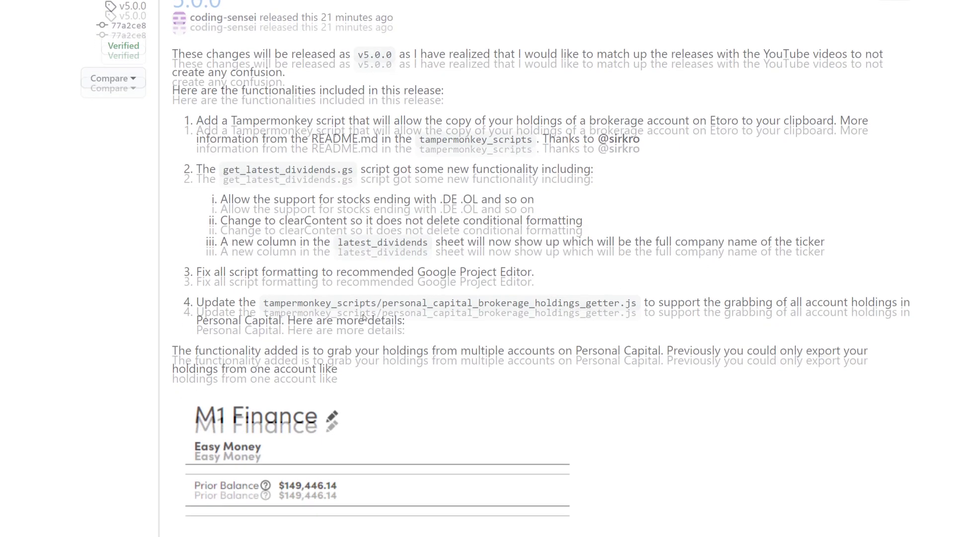
{"action": "left_click_drag", "start_coordinate": [217, 220], "coordinate": [506, 231]}
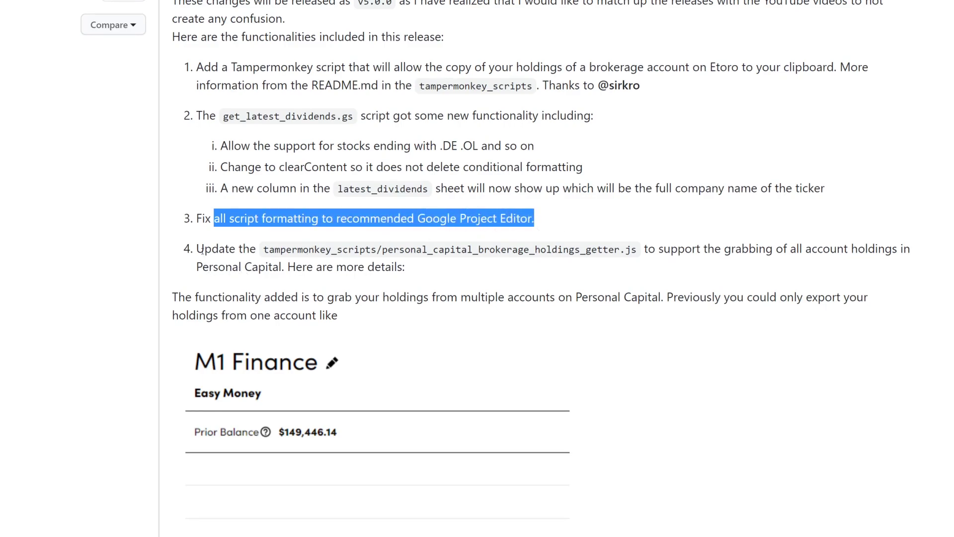
{"action": "left_click_drag", "start_coordinate": [201, 250], "coordinate": [674, 253]}
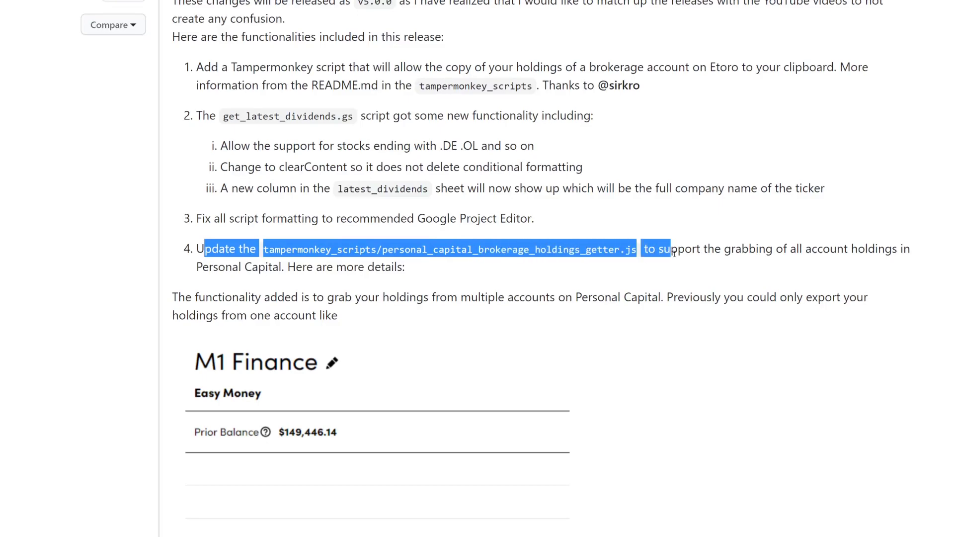
{"action": "left_click", "coordinate": [473, 269]}
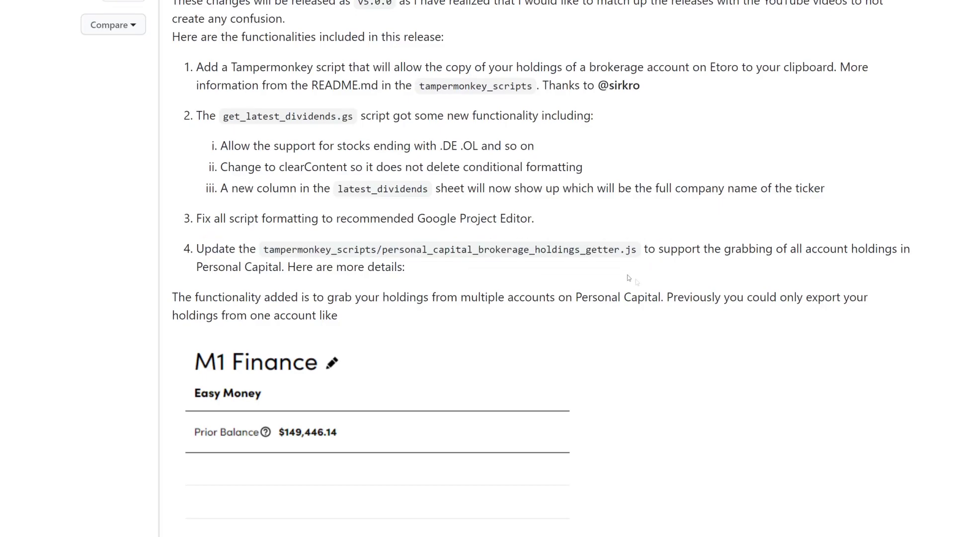
{"action": "scroll", "coordinate": [629, 277], "scroll_direction": "down", "scroll_amount": 5}
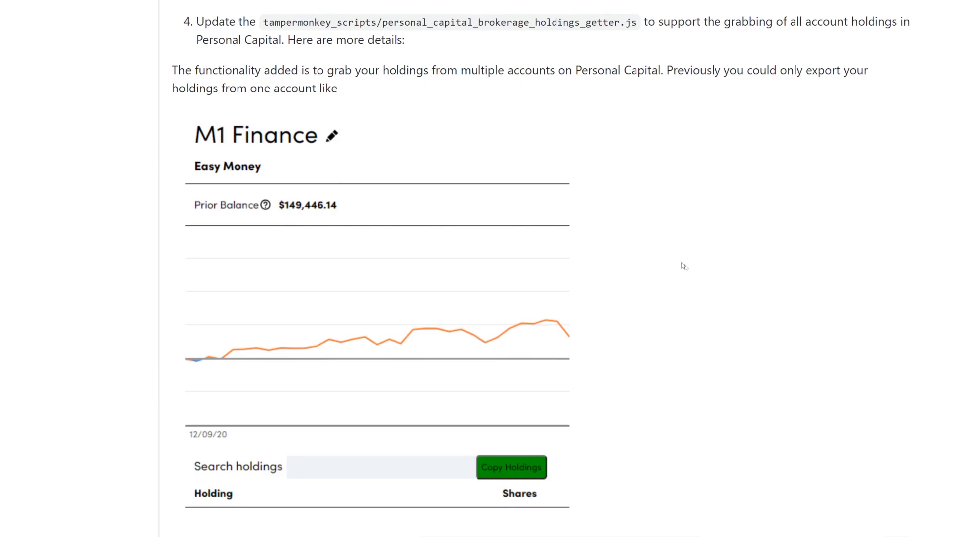
{"action": "scroll", "coordinate": [604, 323], "scroll_direction": "down", "scroll_amount": 2}
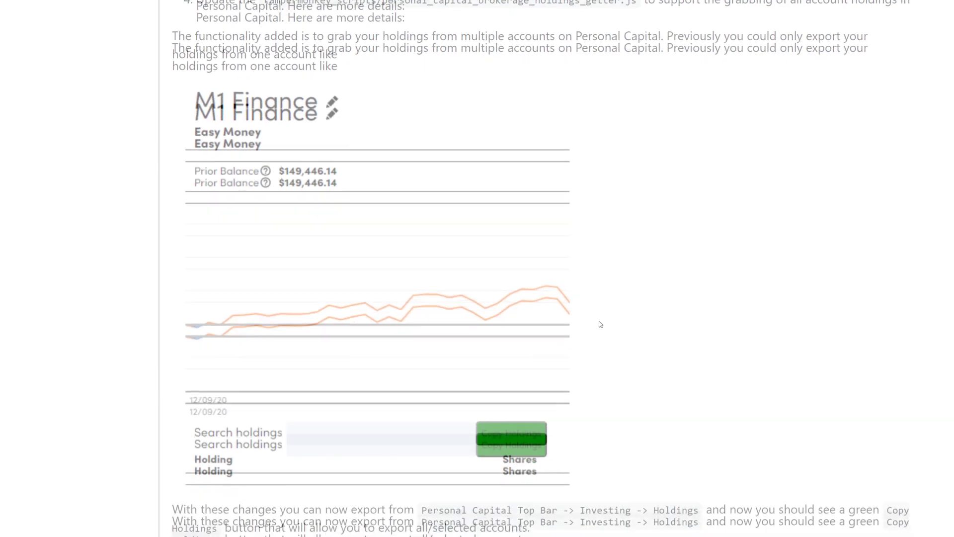
{"action": "scroll", "coordinate": [750, 251], "scroll_direction": "down", "scroll_amount": 5}
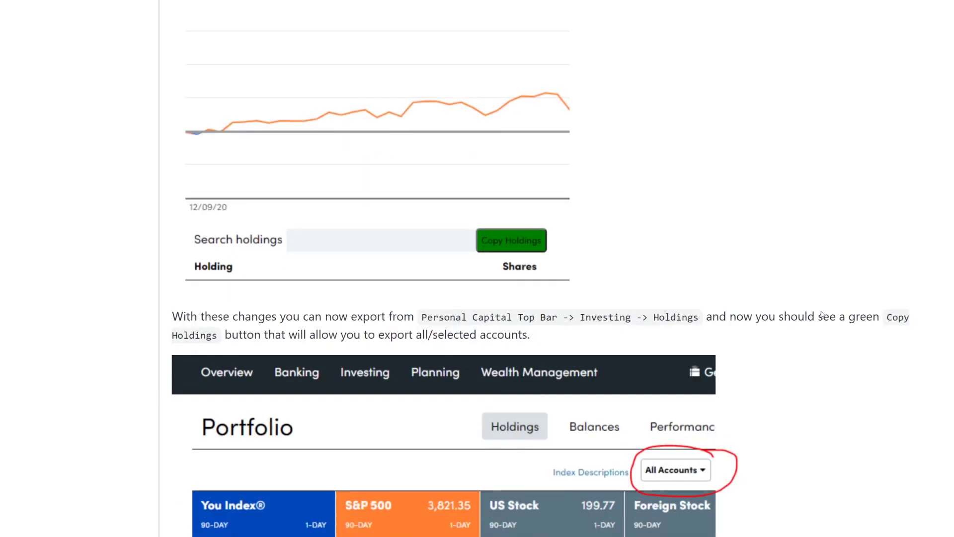
{"action": "scroll", "coordinate": [658, 296], "scroll_direction": "down", "scroll_amount": 7}
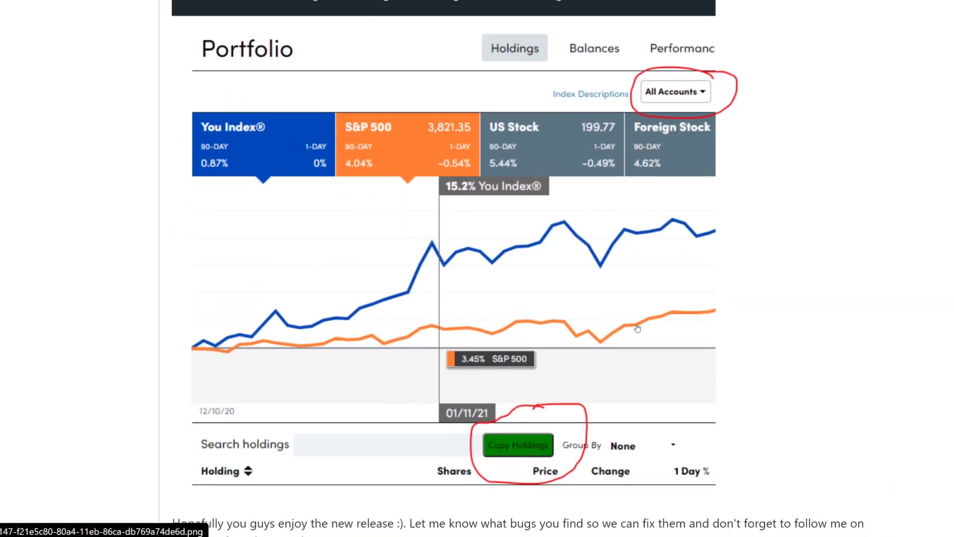
{"action": "scroll", "coordinate": [564, 373], "scroll_direction": "down", "scroll_amount": 2}
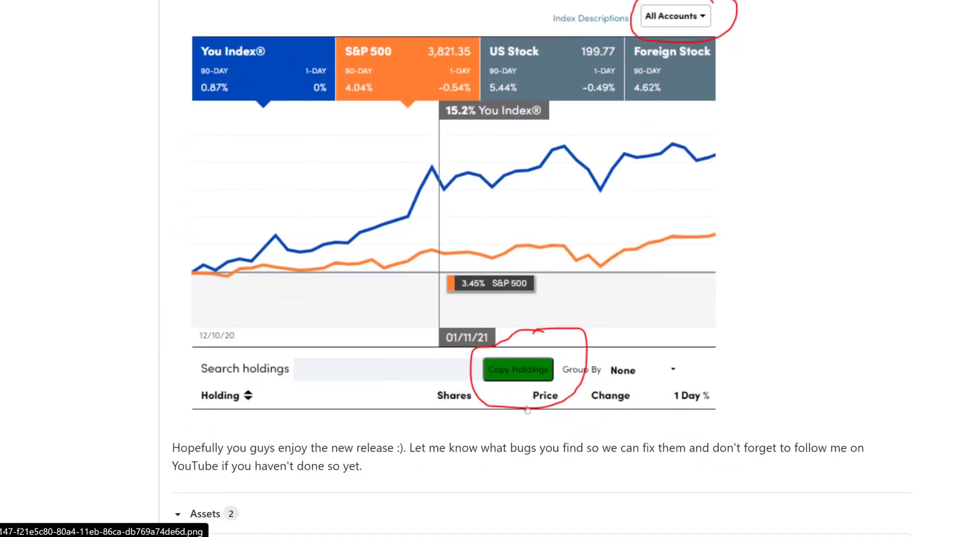
{"action": "scroll", "coordinate": [557, 349], "scroll_direction": "down", "scroll_amount": 3}
{"action": "scroll", "coordinate": [870, 246], "scroll_direction": "up", "scroll_amount": 10}
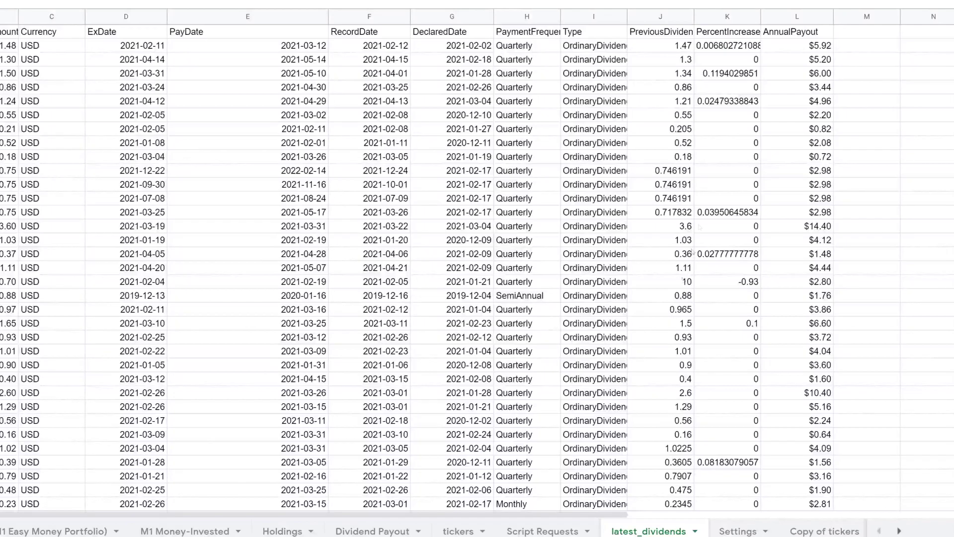
Open the Investing To 1 Million sheet's script project through Tools > Script editor
{"action": "left_click_drag", "start_coordinate": [870, 33], "coordinate": [878, 117]}
{"action": "left_click", "coordinate": [382, 144]}
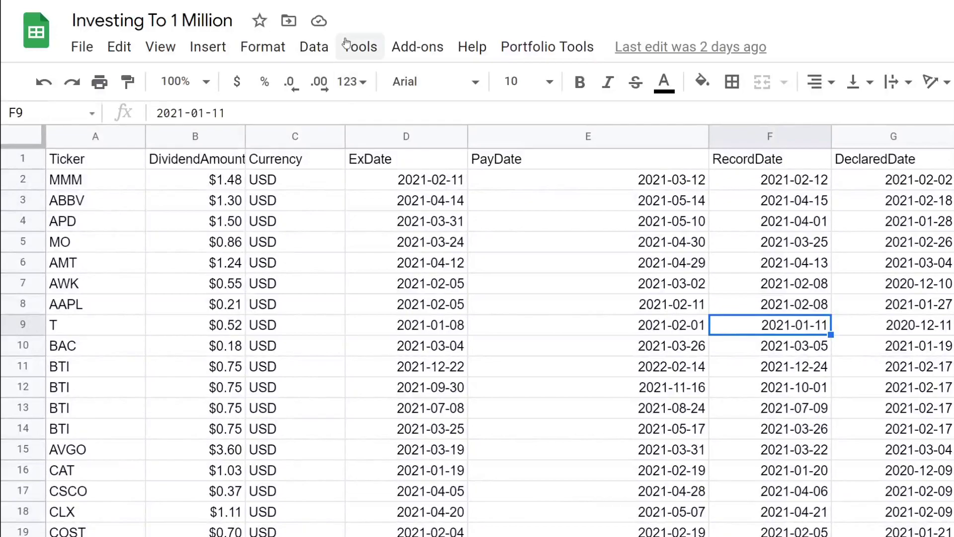
{"action": "left_click", "coordinate": [353, 44]}
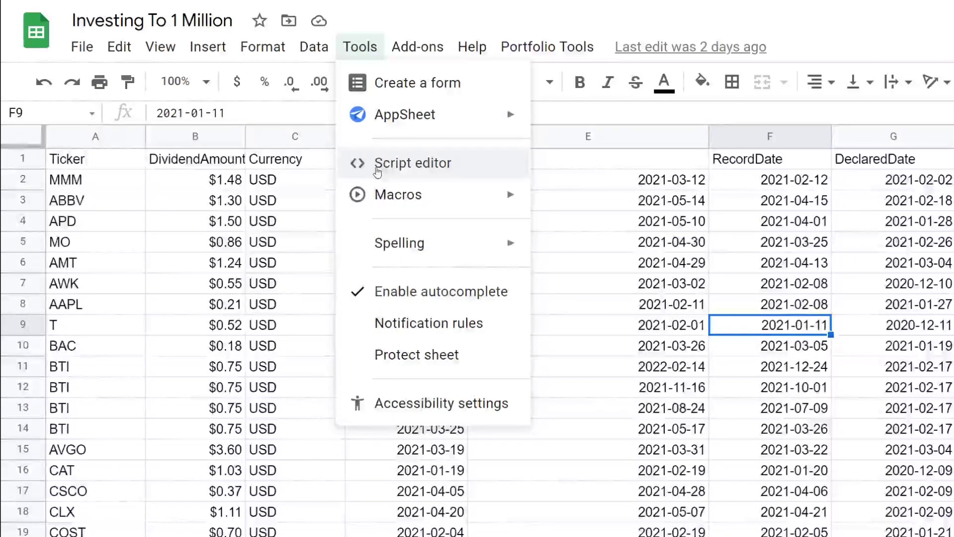
{"action": "left_click", "coordinate": [348, 163]}
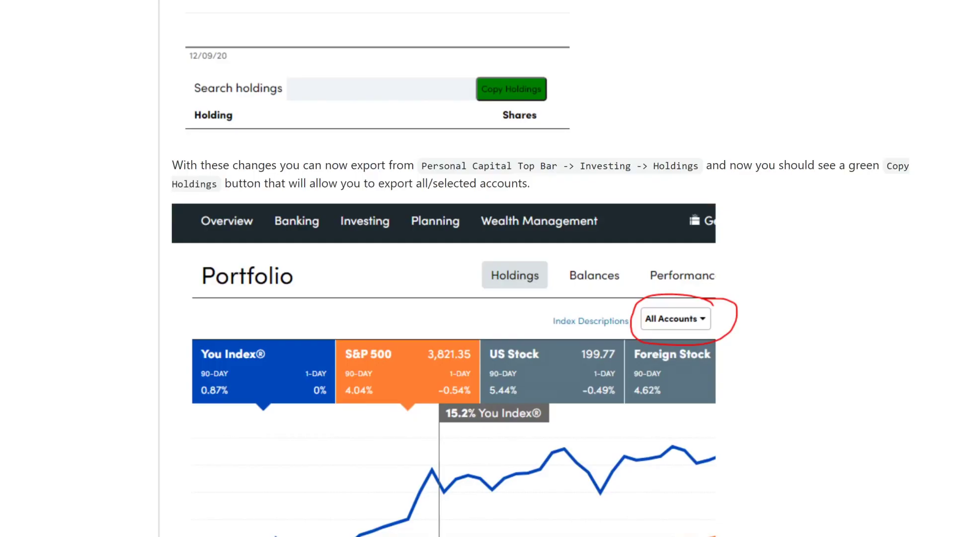
Browse the v5.0.0 tag to portfolio_tool_scripts/get_latest_dividends.gs
{"action": "scroll", "coordinate": [195, 248], "scroll_direction": "up", "scroll_amount": 20}
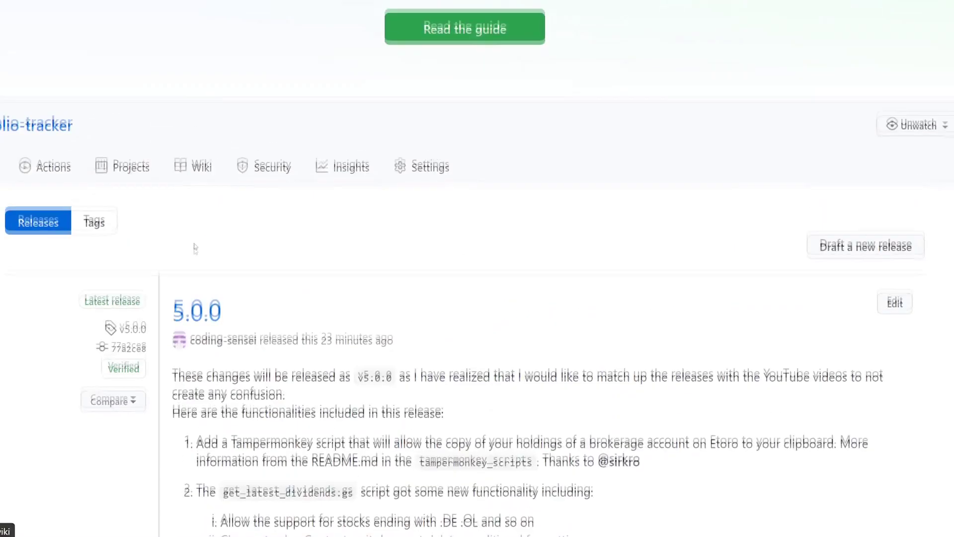
{"action": "scroll", "coordinate": [195, 248], "scroll_direction": "down", "scroll_amount": 2}
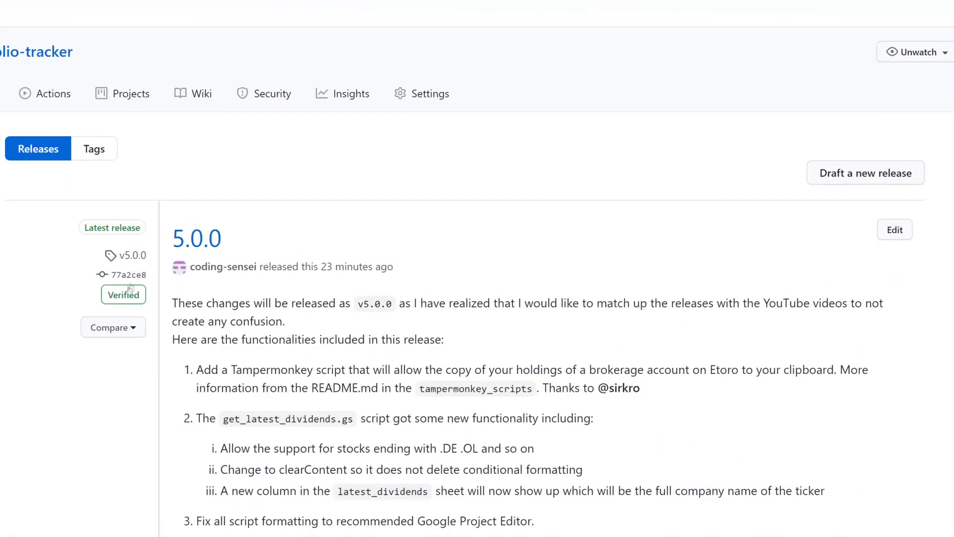
{"action": "left_click", "coordinate": [125, 257]}
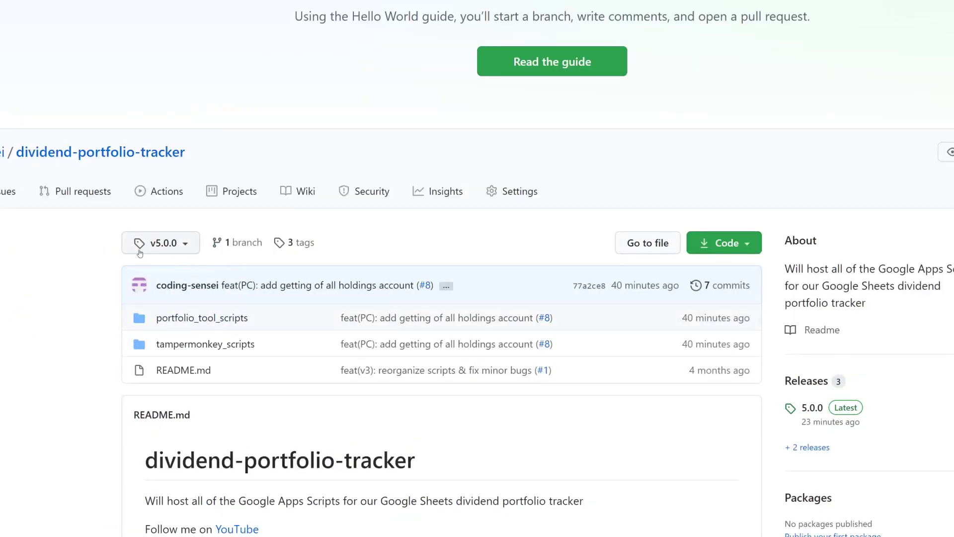
{"action": "left_click", "coordinate": [174, 251]}
{"action": "left_click", "coordinate": [46, 363]}
{"action": "scroll", "coordinate": [189, 409], "scroll_direction": "down", "scroll_amount": 3}
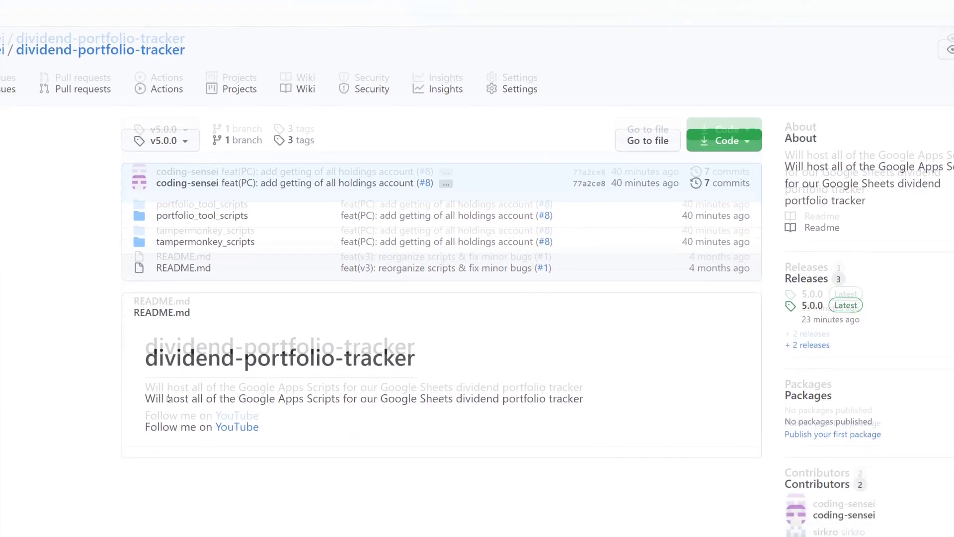
{"action": "scroll", "coordinate": [164, 281], "scroll_direction": "up", "scroll_amount": 1}
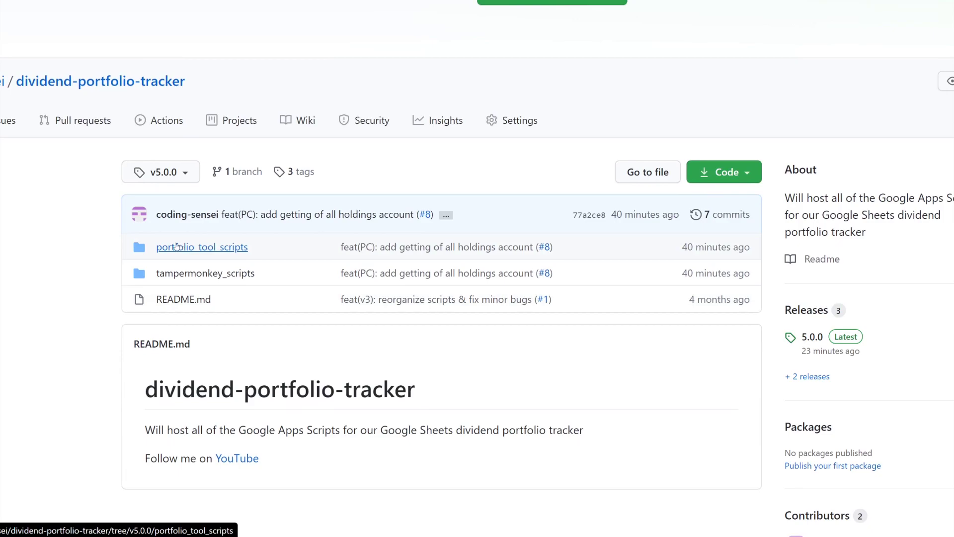
{"action": "left_click", "coordinate": [177, 246]}
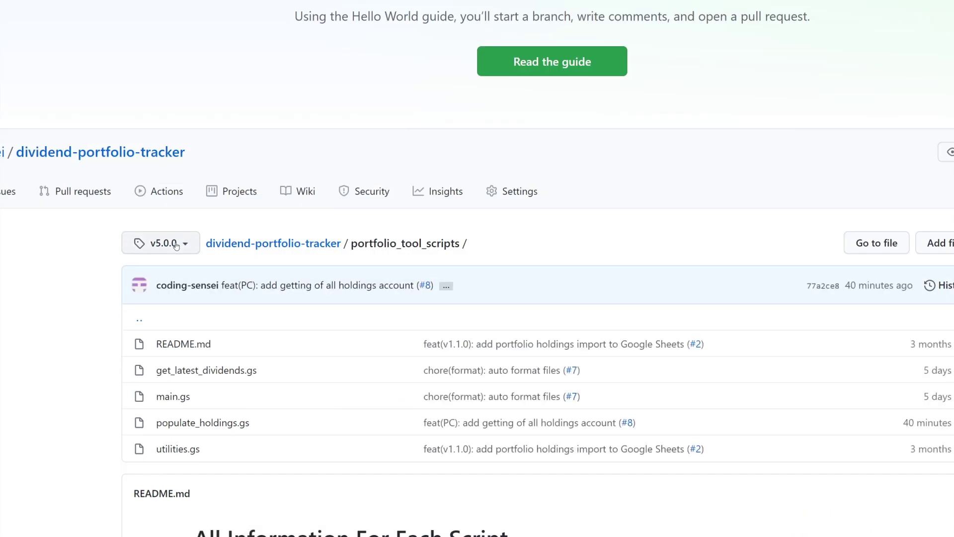
{"action": "scroll", "coordinate": [65, 425], "scroll_direction": "down", "scroll_amount": 1}
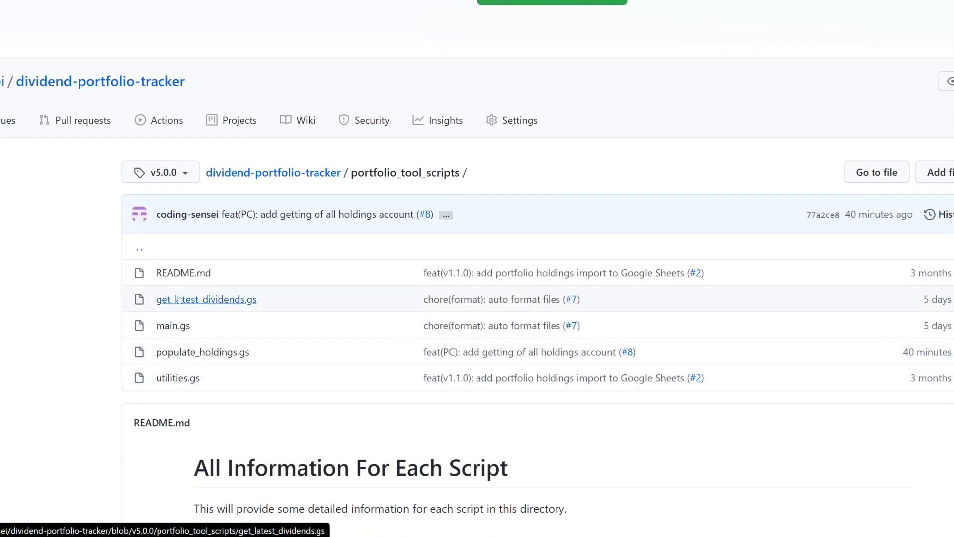
{"action": "left_click", "coordinate": [179, 299]}
Show get_latest_dividends.gs as raw text and copy the entire script
{"action": "scroll", "coordinate": [393, 345], "scroll_direction": "down", "scroll_amount": 1}
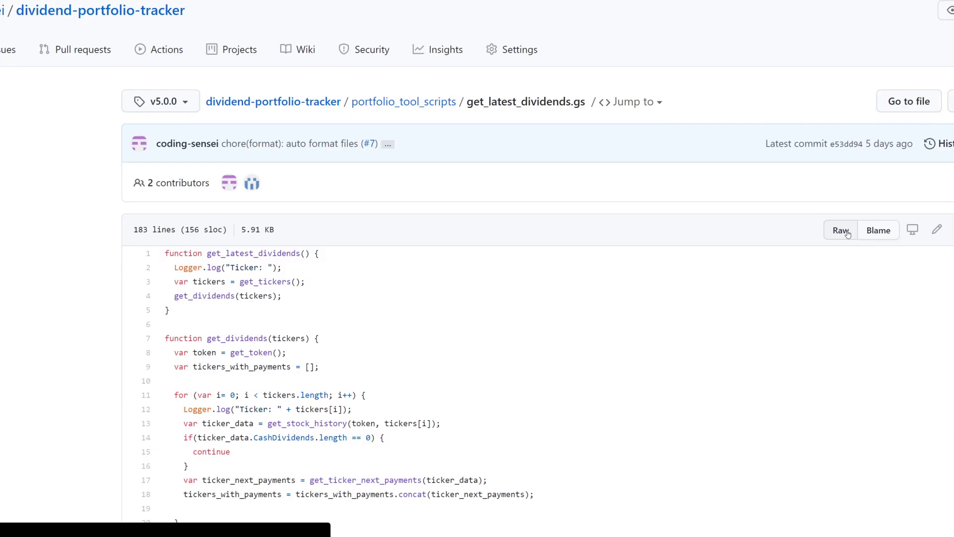
{"action": "left_click", "coordinate": [848, 234]}
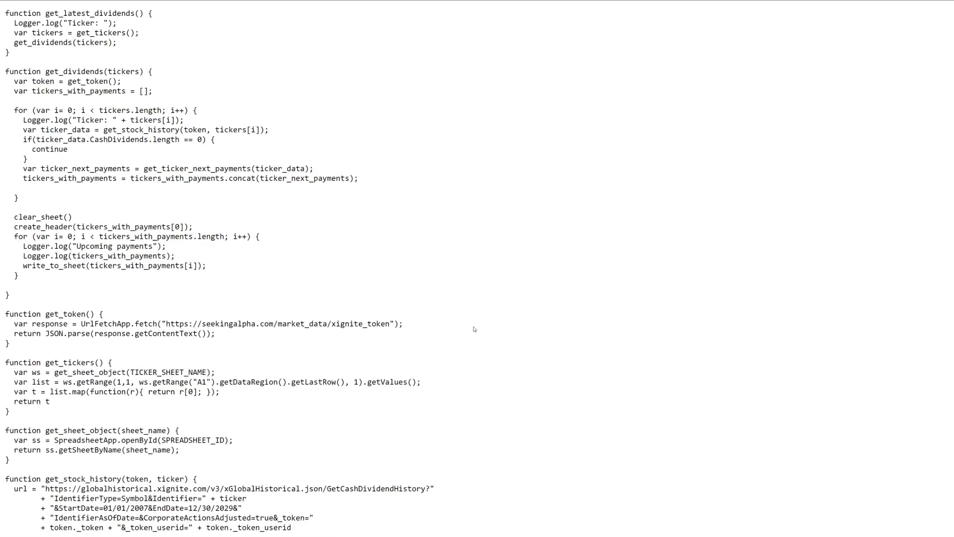
{"action": "right_click", "coordinate": [443, 232]}
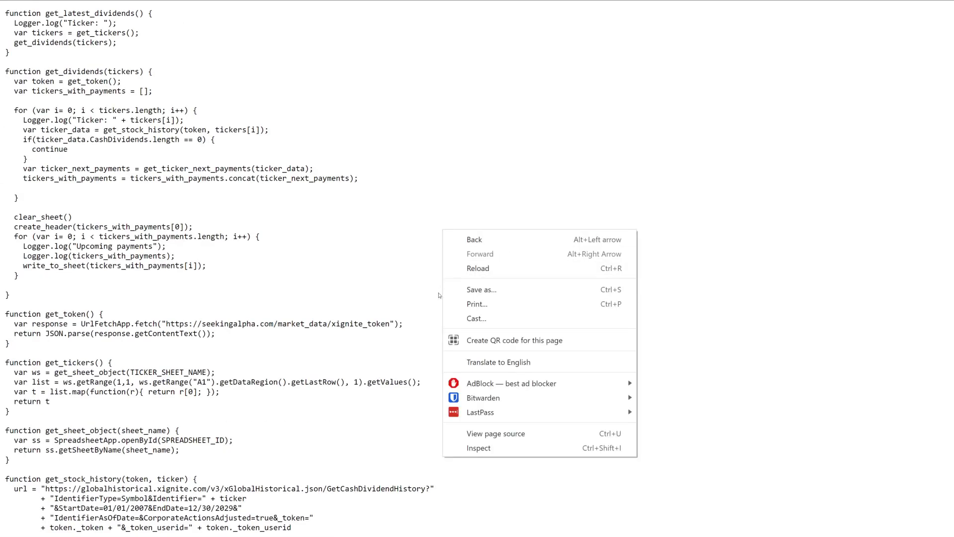
{"action": "left_click", "coordinate": [405, 282]}
{"action": "key", "text": "ctrl+a"}
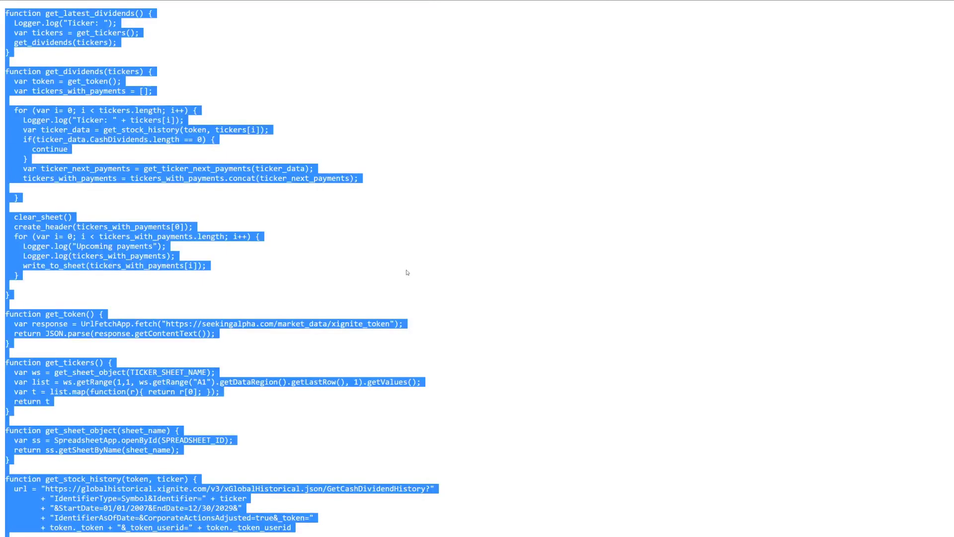
{"action": "right_click", "coordinate": [407, 272]}
{"action": "left_click", "coordinate": [430, 273]}
{"action": "left_click", "coordinate": [424, 257]}
Clear get_latest_dividends.gs in Apps Script and paste in the v5.0.0 code, allowing clipboard access
{"action": "key", "text": "ctrl+Tab"}
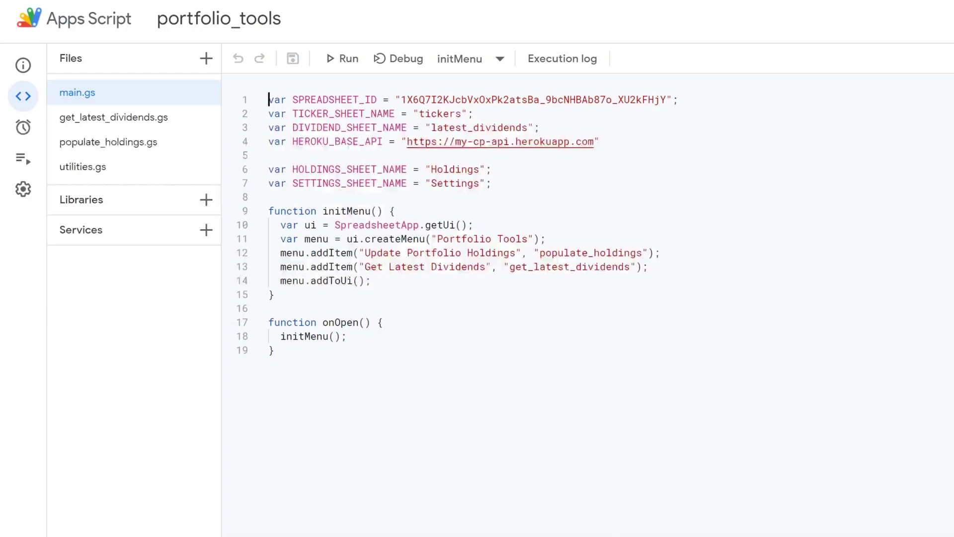
{"action": "left_click", "coordinate": [67, 119]}
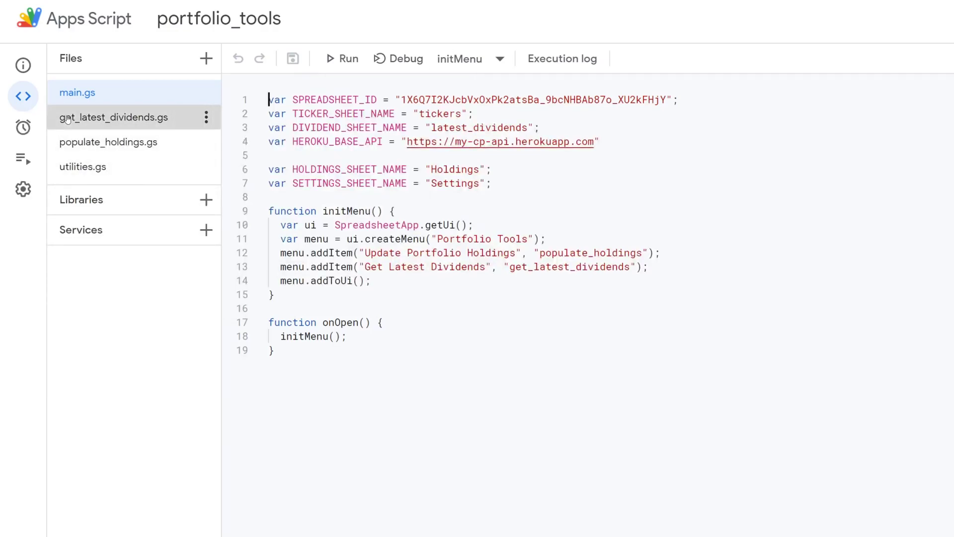
{"action": "left_click", "coordinate": [474, 253]}
{"action": "key", "text": "ctrl+a"}
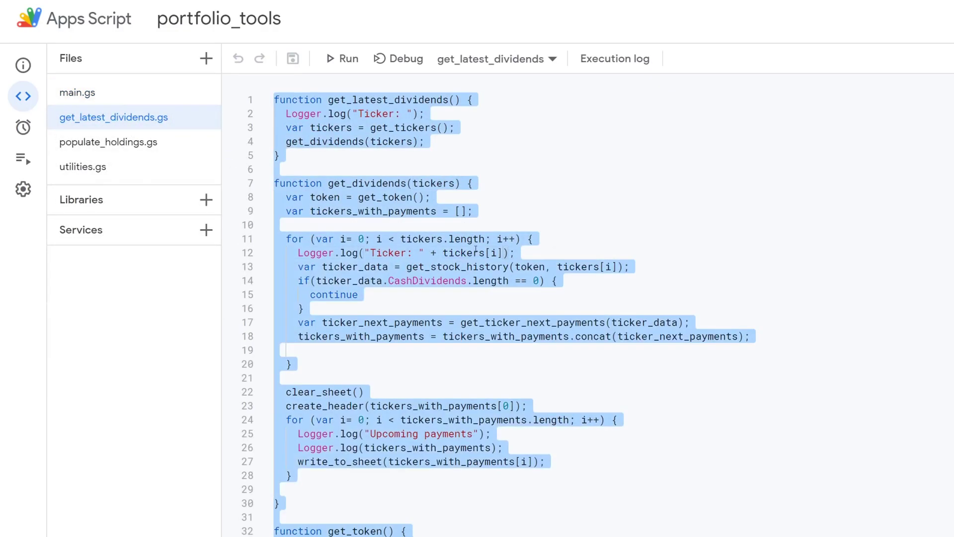
{"action": "key", "text": "BackSpace"}
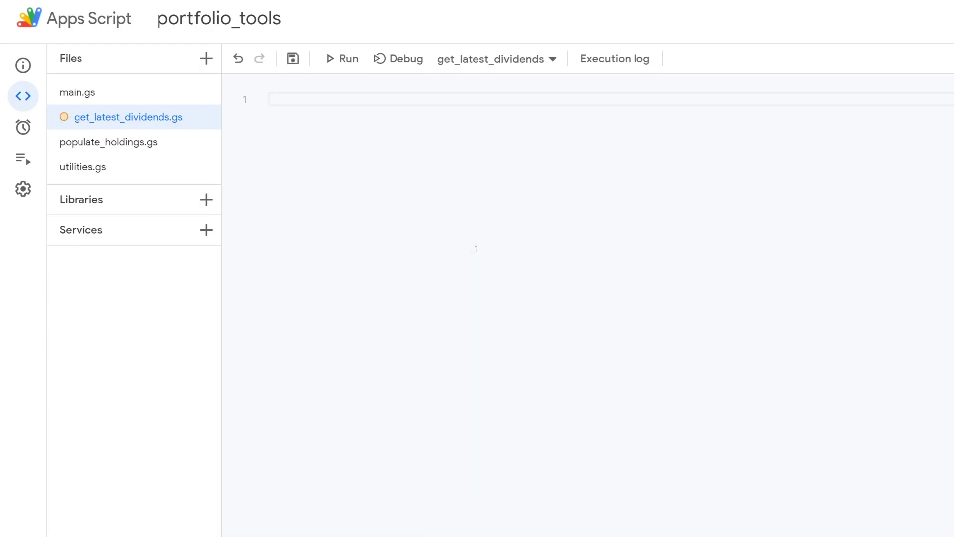
{"action": "right_click", "coordinate": [476, 249]}
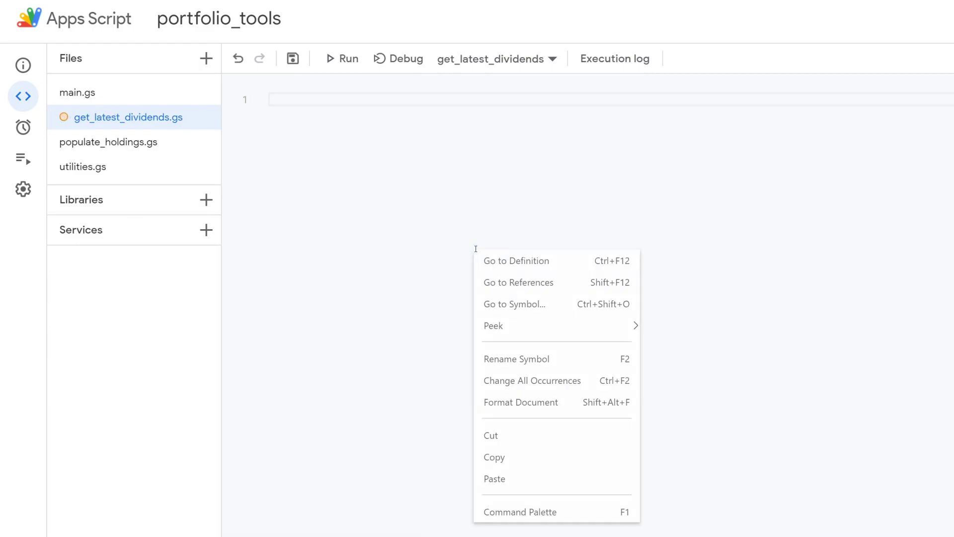
{"action": "left_click", "coordinate": [488, 479]}
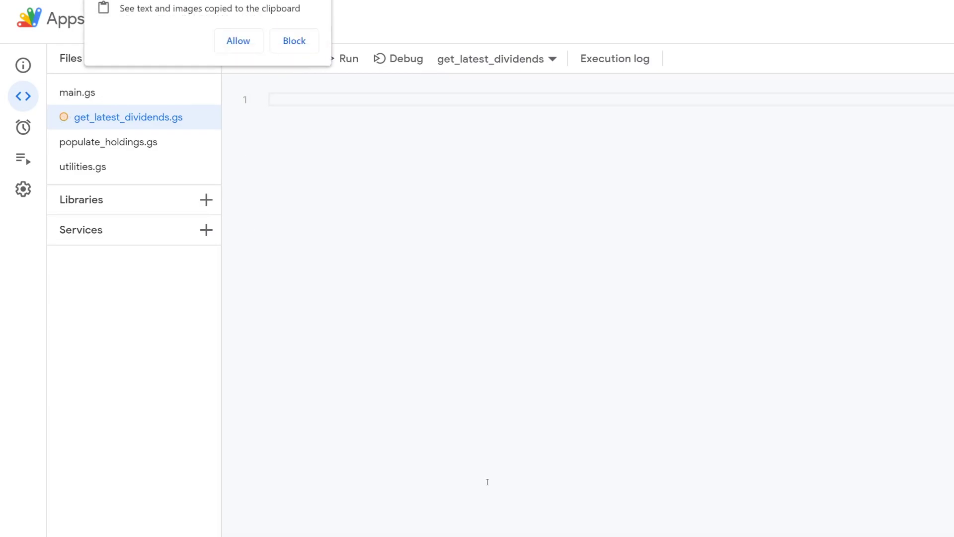
{"action": "left_click", "coordinate": [230, 41]}
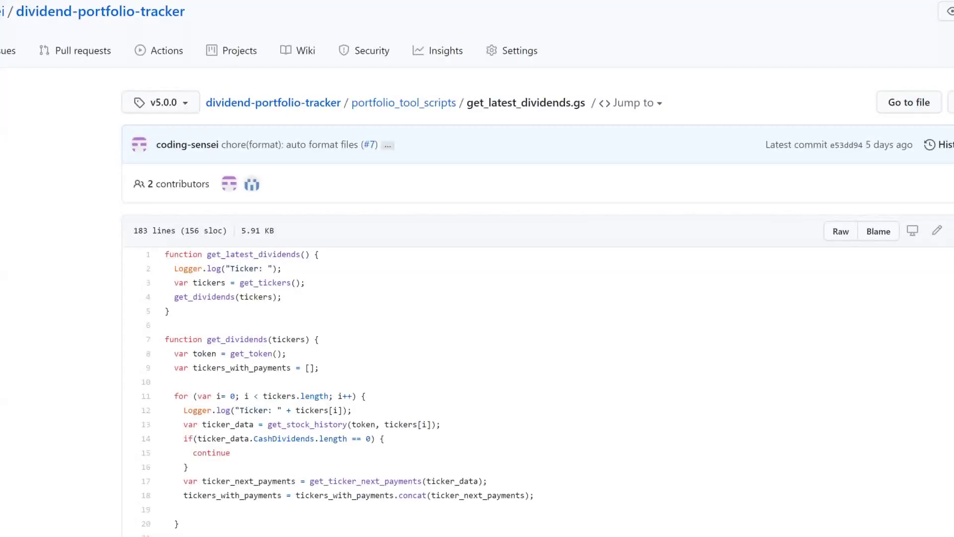
Copy lines 8–18, the initMenu and onOpen functions, from GitHub's v5.0.0 main.gs
{"action": "left_click", "coordinate": [404, 103]}
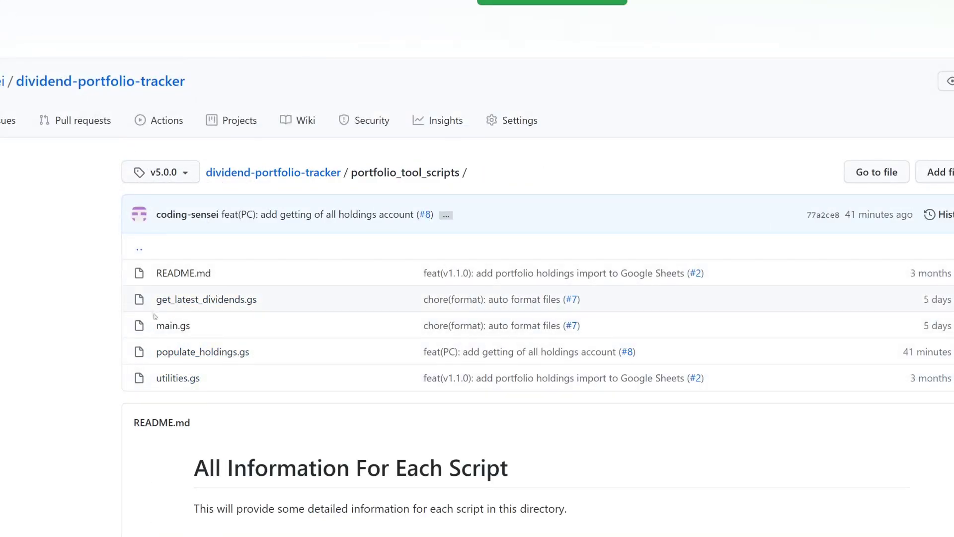
{"action": "left_click", "coordinate": [164, 325]}
{"action": "scroll", "coordinate": [376, 344], "scroll_direction": "down", "scroll_amount": 2}
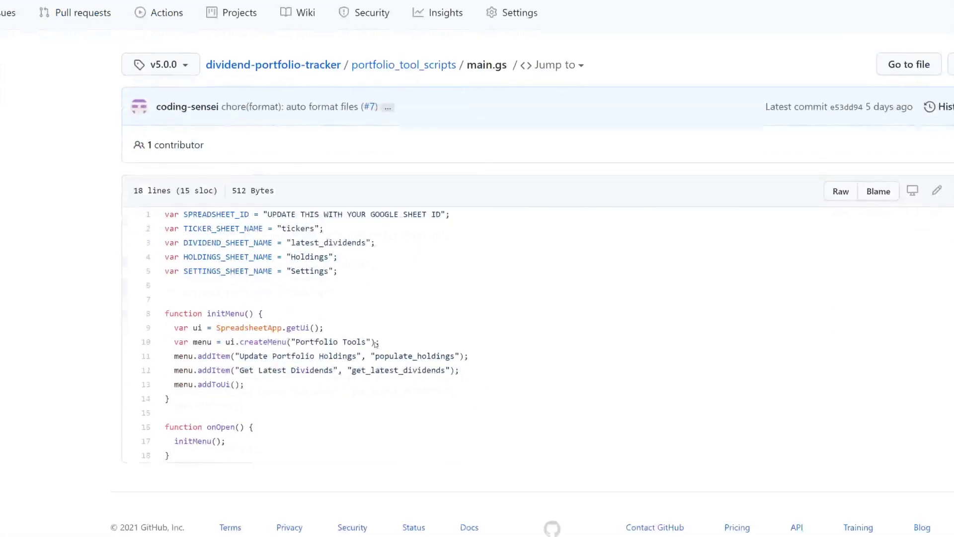
{"action": "scroll", "coordinate": [376, 344], "scroll_direction": "down", "scroll_amount": 1}
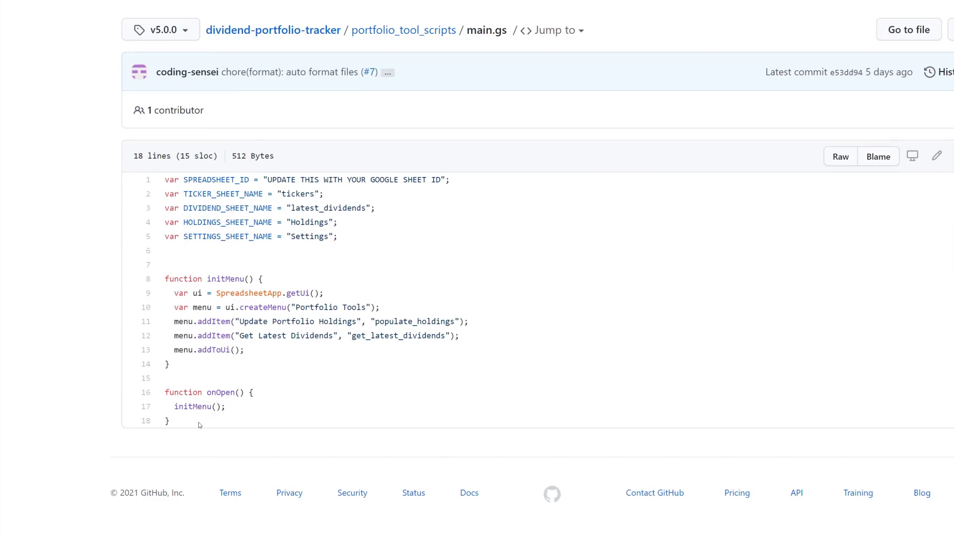
{"action": "left_click_drag", "start_coordinate": [199, 424], "coordinate": [166, 276]}
{"action": "right_click", "coordinate": [194, 277]}
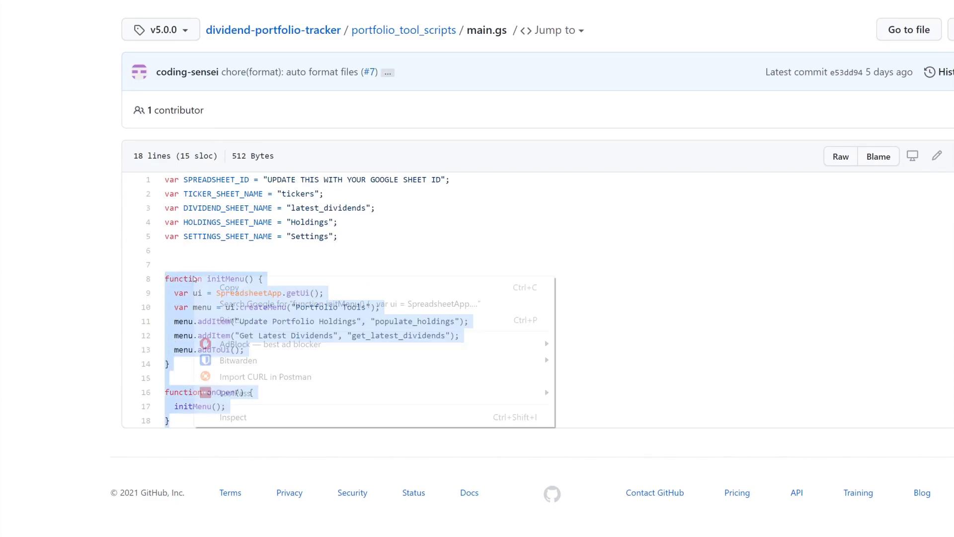
{"action": "left_click", "coordinate": [201, 287]}
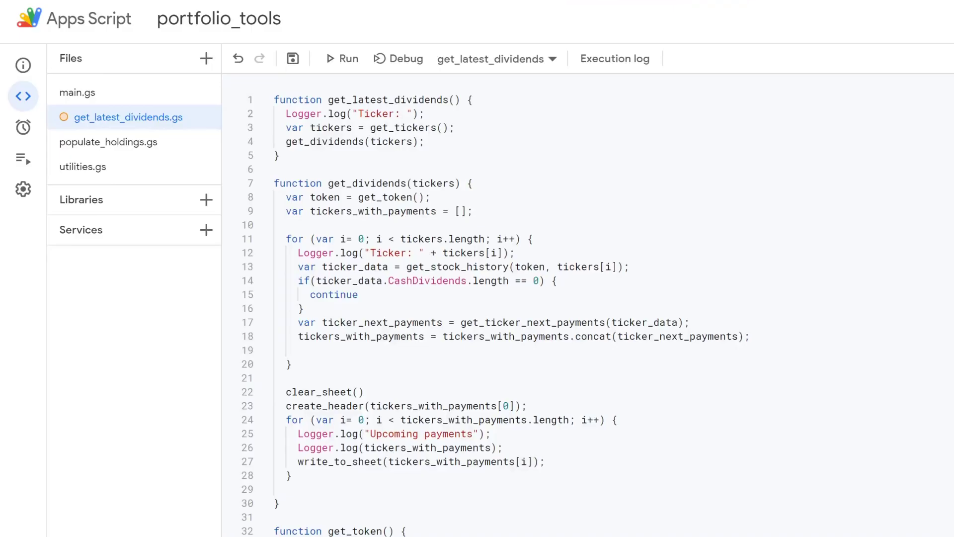
Replace the old initMenu and onOpen functions in main.gs with the copied v5.0.0 versions
{"action": "left_click", "coordinate": [76, 100]}
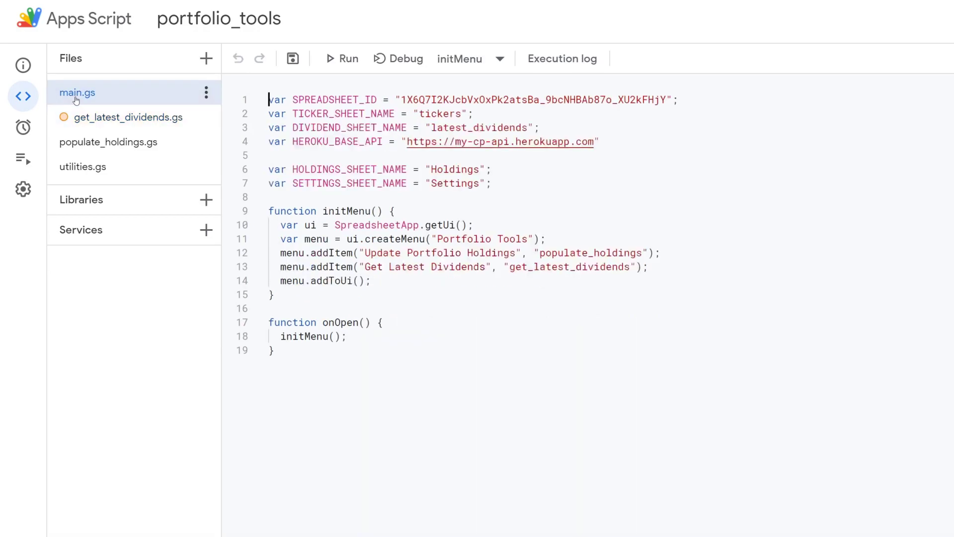
{"action": "left_click_drag", "start_coordinate": [275, 351], "coordinate": [228, 211]}
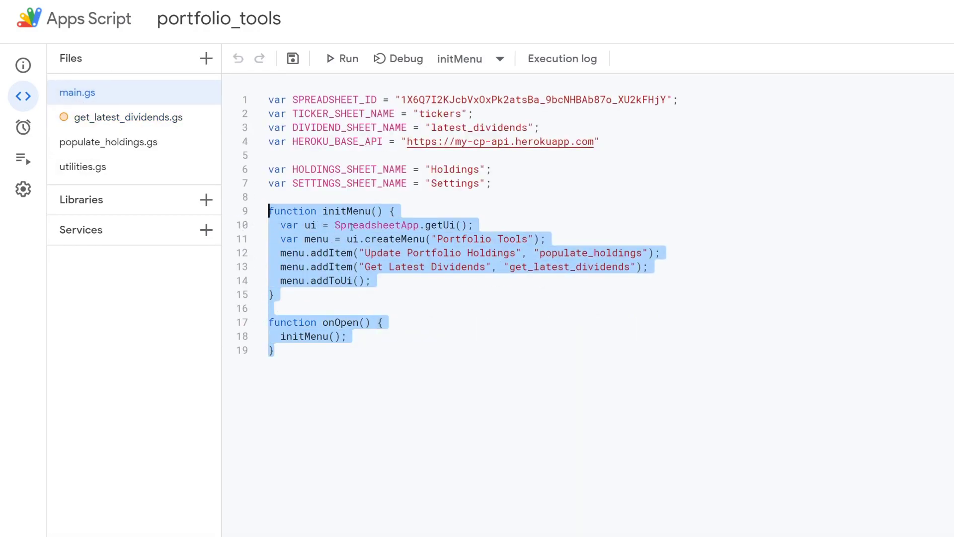
{"action": "key", "text": "BackSpace"}
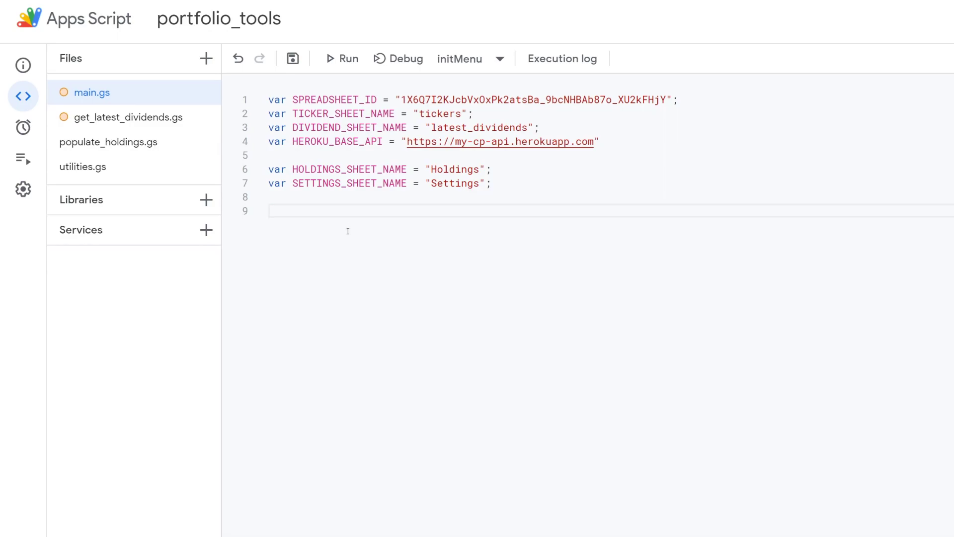
{"action": "right_click", "coordinate": [348, 231]}
{"action": "left_click", "coordinate": [352, 454]}
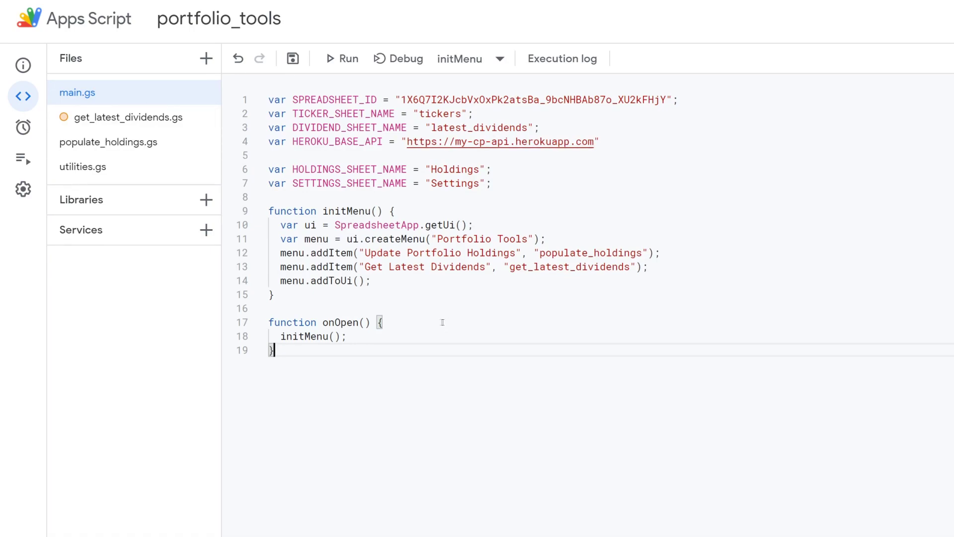
Delete the HEROKU_BASE_API variable line and its leftover blank line from main.gs
{"action": "left_click", "coordinate": [297, 155]}
{"action": "left_click_drag", "start_coordinate": [297, 154], "coordinate": [261, 145]}
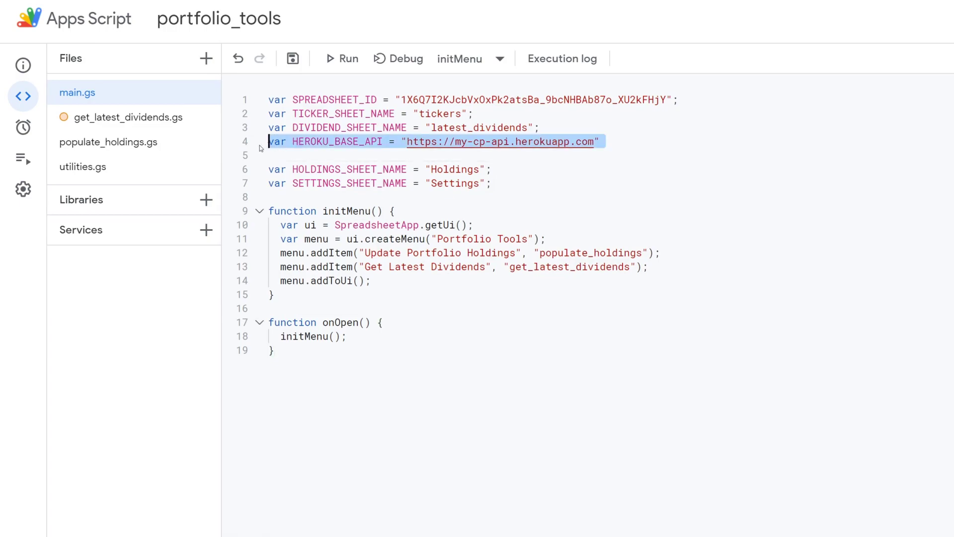
{"action": "key", "text": "BackSpace"}
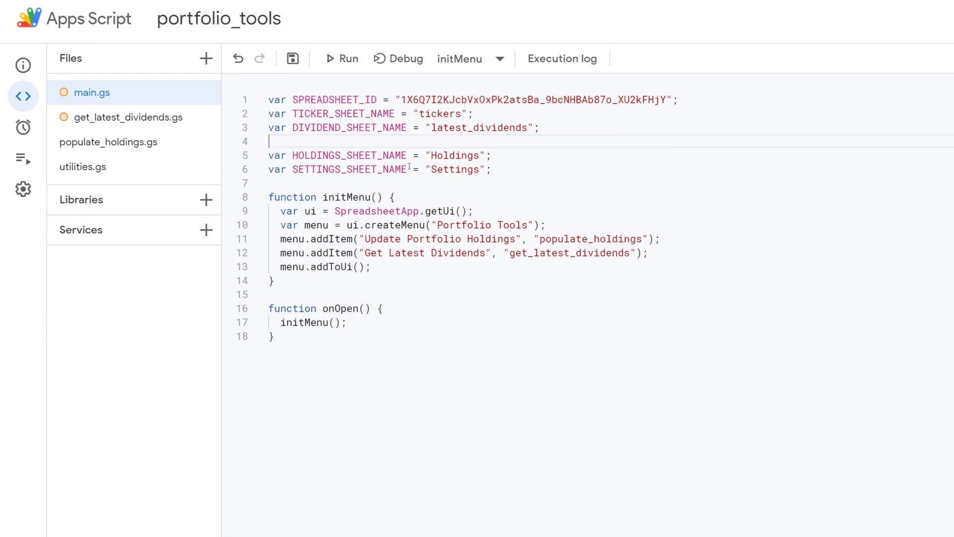
{"action": "key", "text": "BackSpace"}
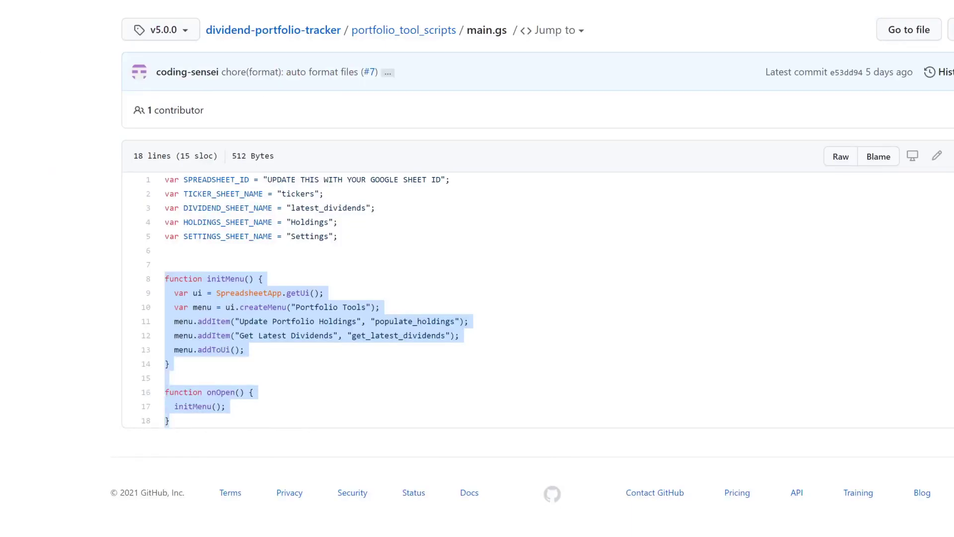
Select all of GitHub's raw v5.0.0 populate_holdings.gs, then open populate_holdings.gs in Apps Script
{"action": "key", "text": "alt+Left"}
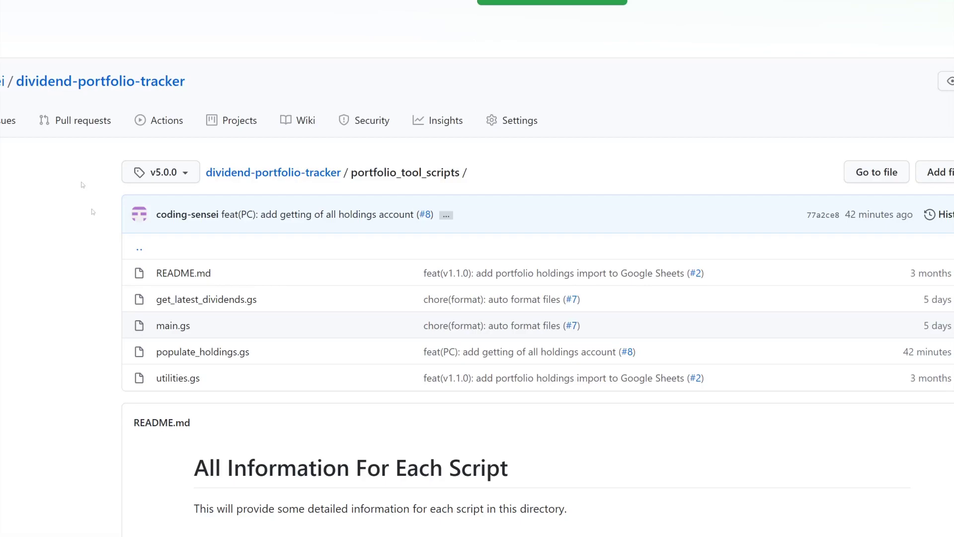
{"action": "left_click", "coordinate": [186, 359]}
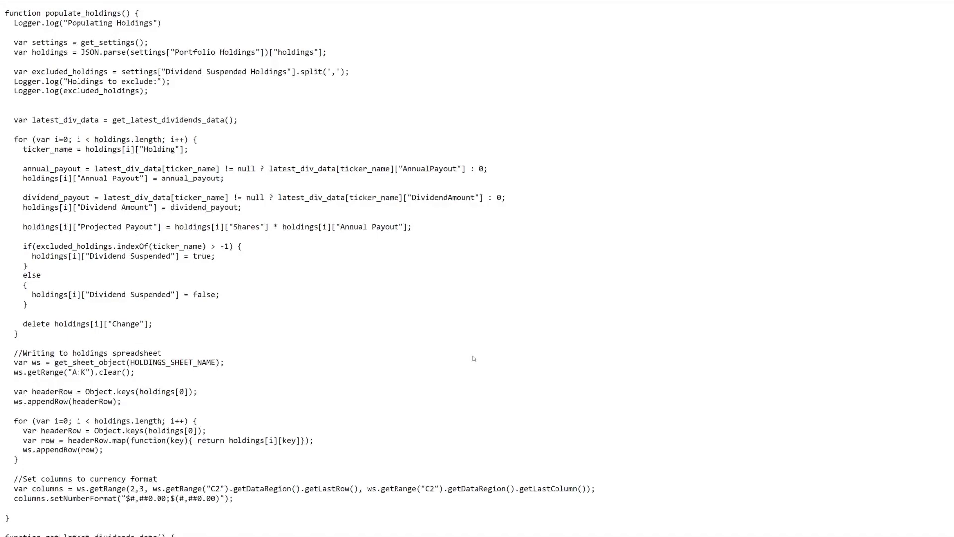
{"action": "key", "text": "ctrl+a"}
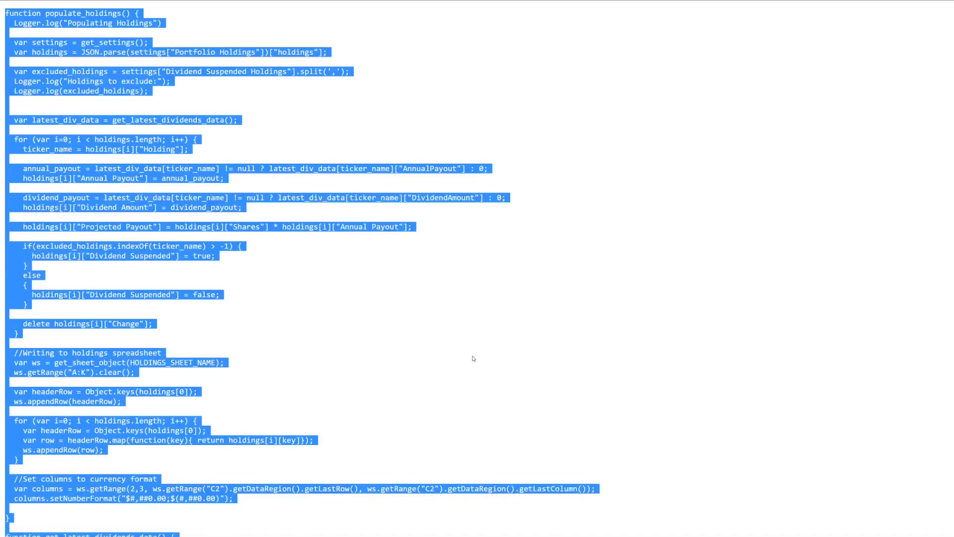
{"action": "left_click", "coordinate": [321, 274]}
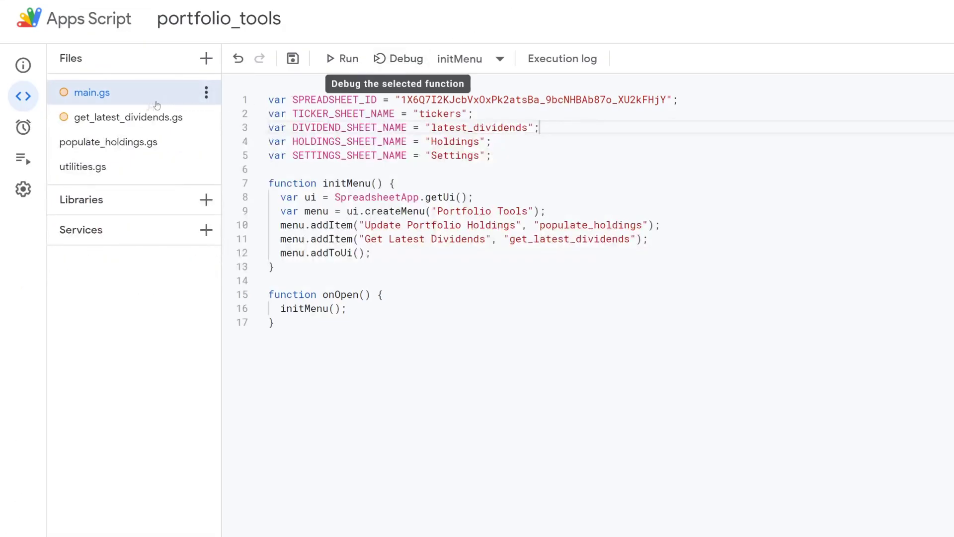
{"action": "left_click", "coordinate": [100, 147]}
Overwrite populate_holdings.gs's old code with the pasted v5.0.0 code and save with Ctrl+S
{"action": "left_click", "coordinate": [434, 213]}
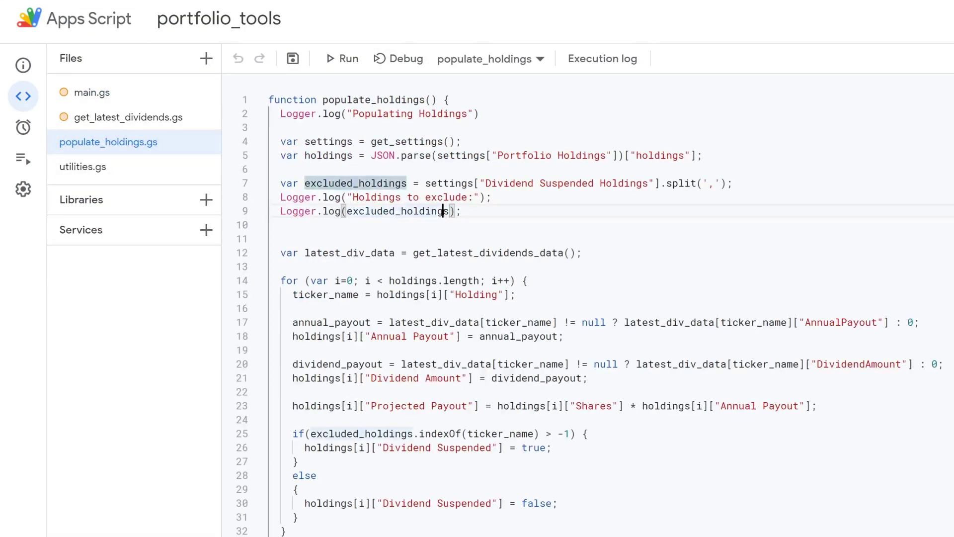
{"action": "key", "text": "ctrl+a"}
{"action": "key", "text": "BackSpace"}
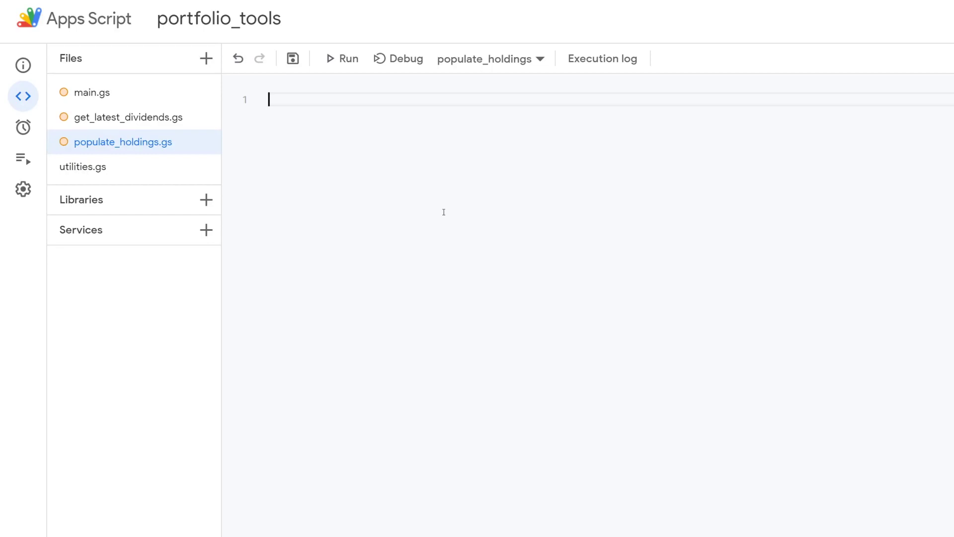
{"action": "right_click", "coordinate": [392, 149]}
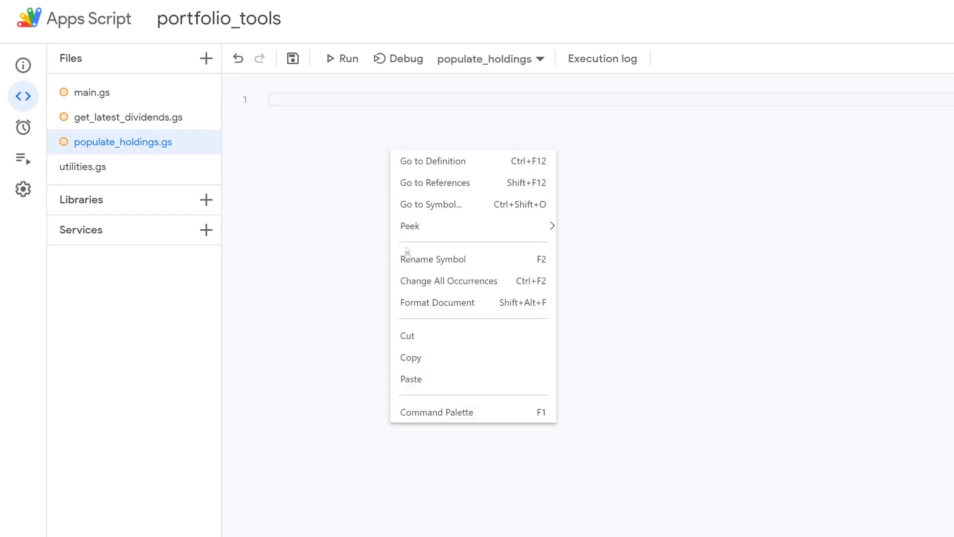
{"action": "left_click", "coordinate": [411, 379]}
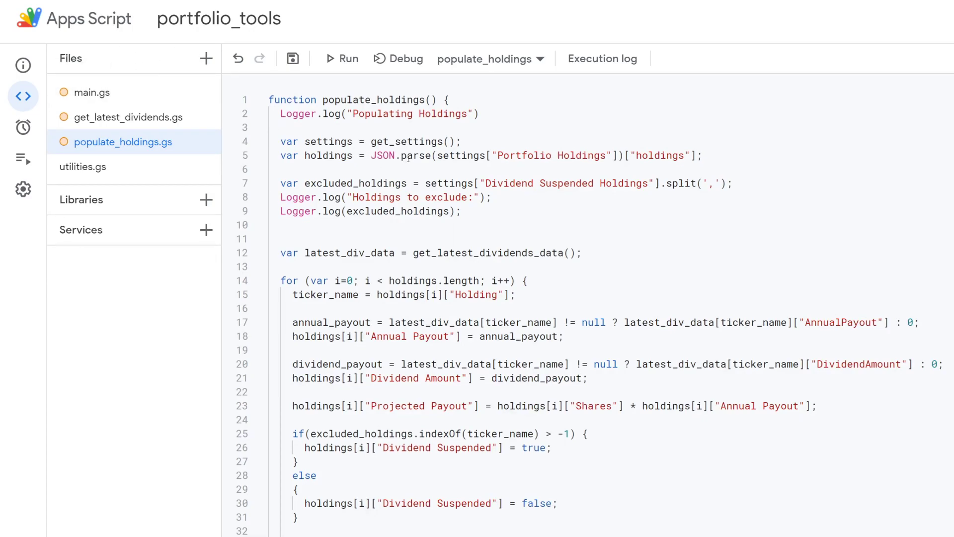
{"action": "key", "text": "ctrl+s"}
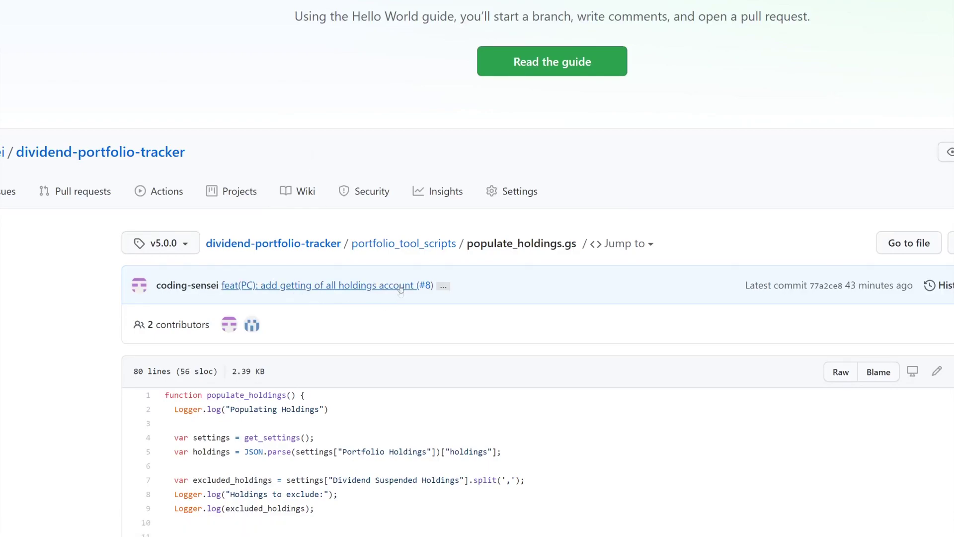
Go back to the dividend-portfolio-tracker repository root at tag v5.0.0 via the breadcrumb
{"action": "left_click", "coordinate": [313, 245]}
{"action": "scroll", "coordinate": [184, 286], "scroll_direction": "down", "scroll_amount": 2}
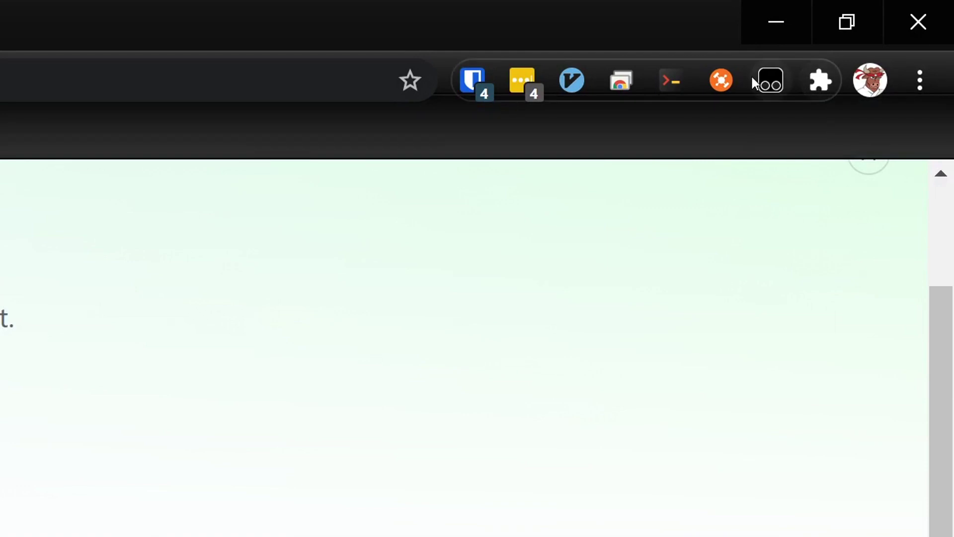
Open the Personal Capital Holdings Getter userscript from the Tampermonkey dashboard
{"action": "left_click", "coordinate": [769, 81]}
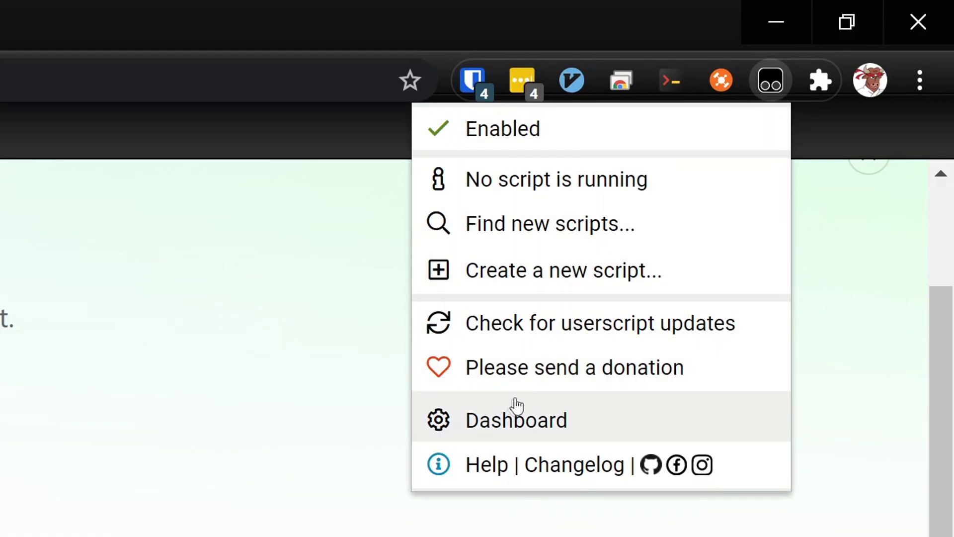
{"action": "left_click", "coordinate": [505, 419]}
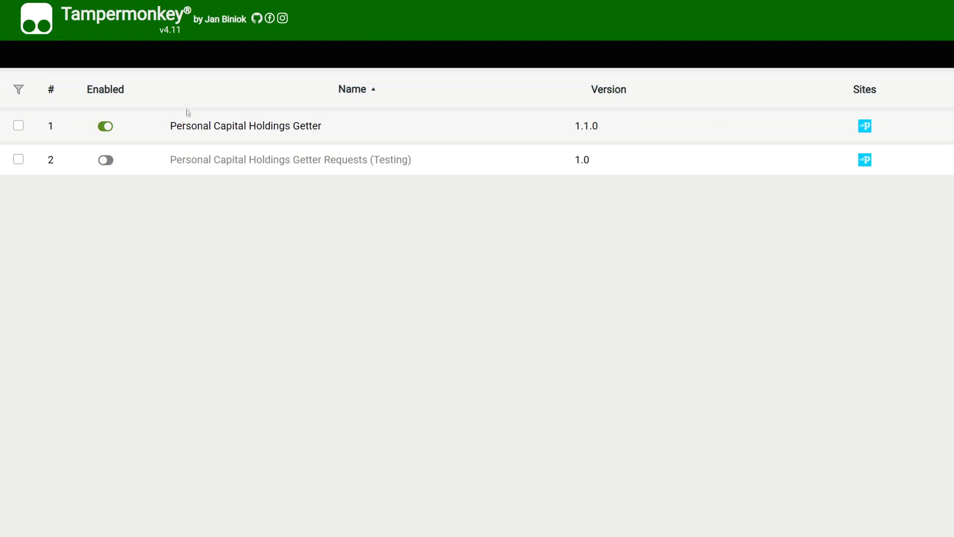
{"action": "left_click", "coordinate": [238, 126]}
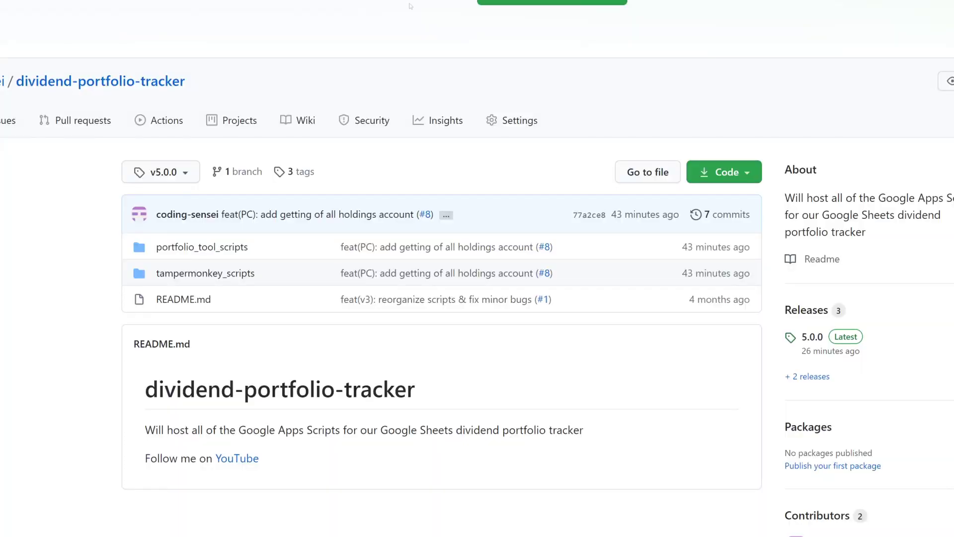
Check personal_capital_brokerage_holdings_getter.js is version 1.1.0, then select its entire raw text
{"action": "left_click", "coordinate": [173, 274]}
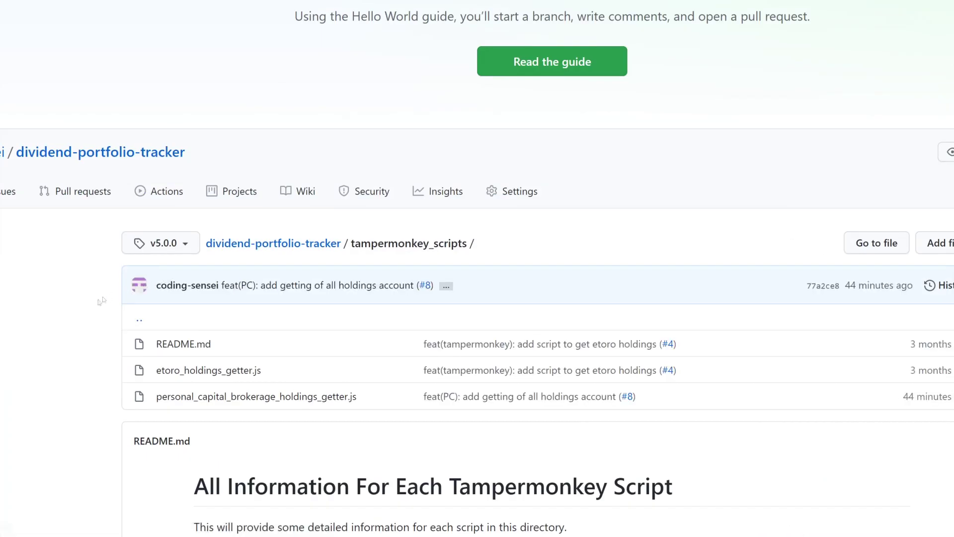
{"action": "scroll", "coordinate": [104, 379], "scroll_direction": "down", "scroll_amount": 1}
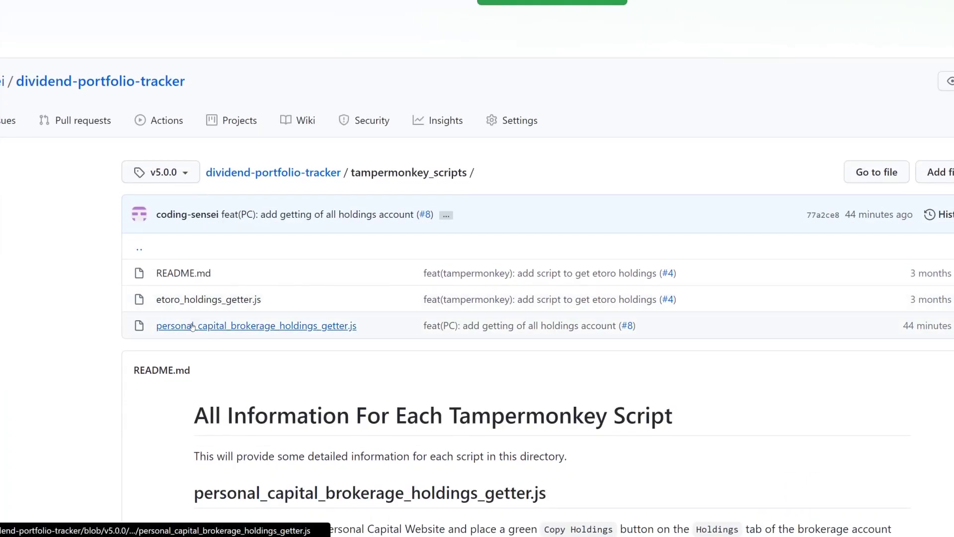
{"action": "left_click", "coordinate": [192, 326]}
{"action": "scroll", "coordinate": [550, 367], "scroll_direction": "down", "scroll_amount": 3}
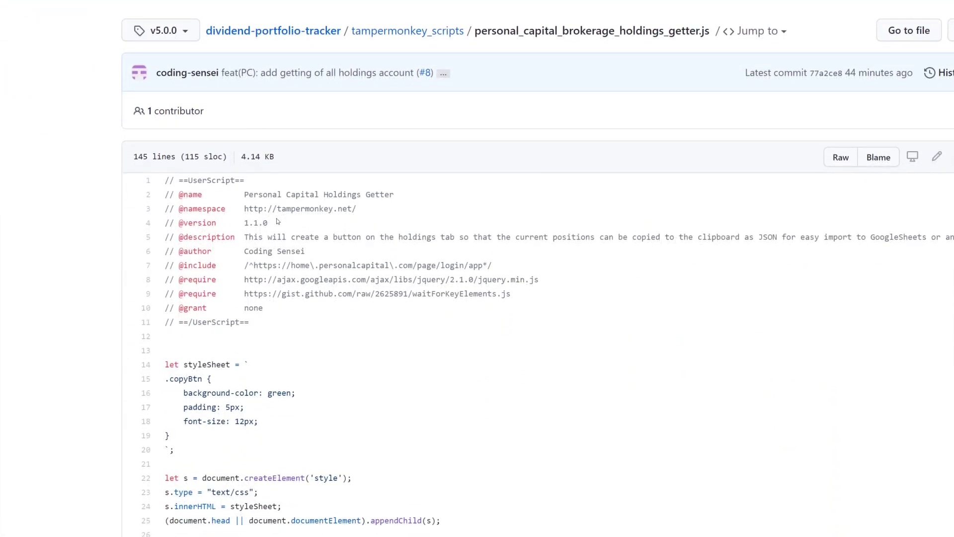
{"action": "left_click_drag", "start_coordinate": [269, 223], "coordinate": [245, 219]}
{"action": "left_click", "coordinate": [338, 220]}
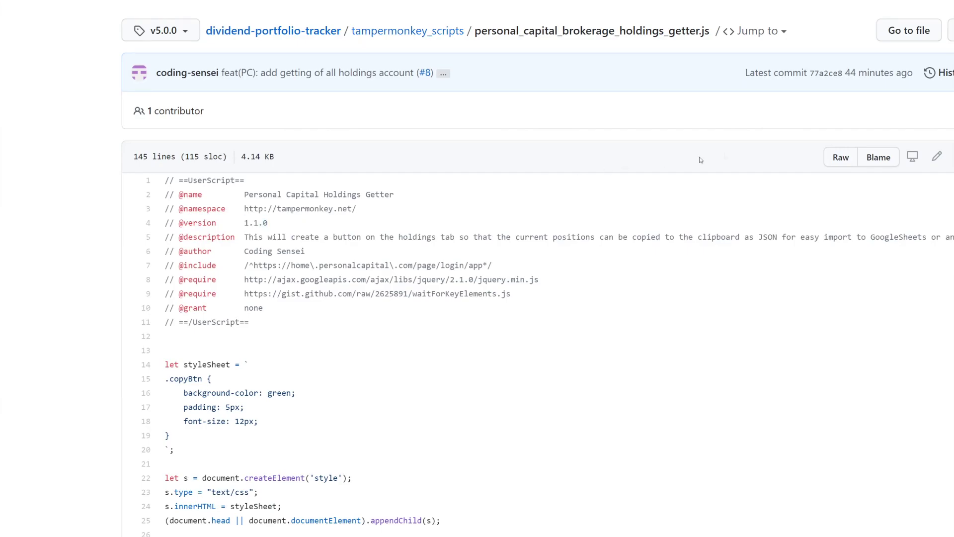
{"action": "left_click", "coordinate": [840, 158]}
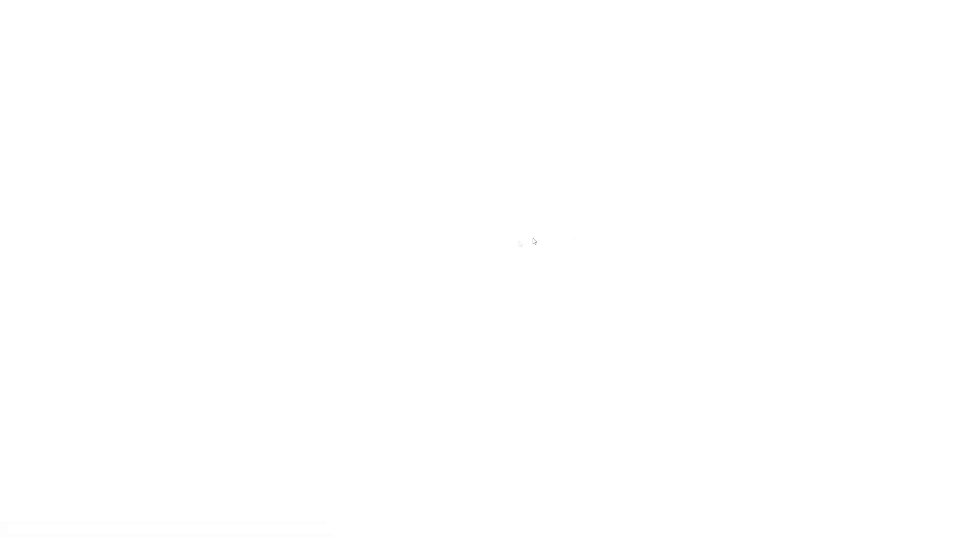
{"action": "key", "text": "ctrl+a"}
Replace the old code in the Tampermonkey editor with the copied raw script as plain text
{"action": "left_click", "coordinate": [482, 313]}
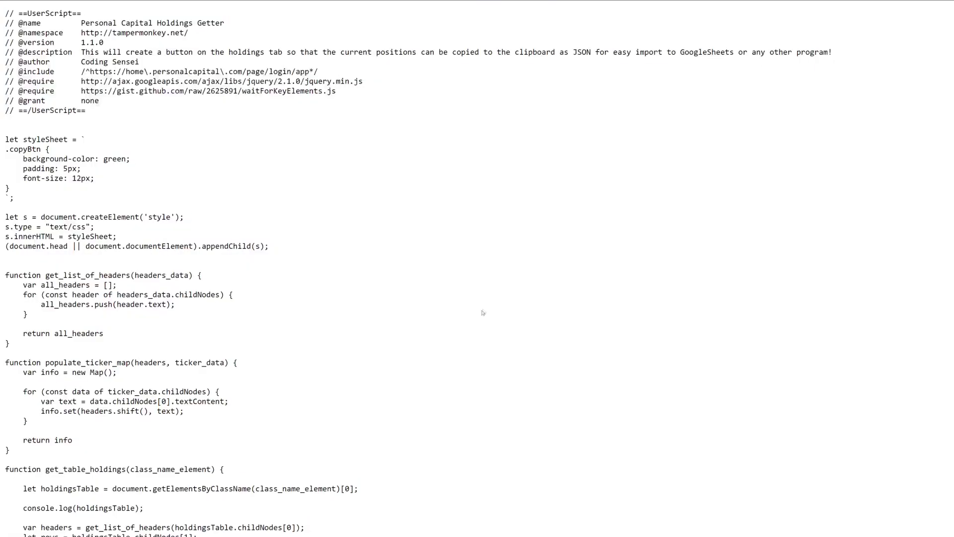
{"action": "key", "text": "ctrl+Tab"}
{"action": "left_click", "coordinate": [341, 177]}
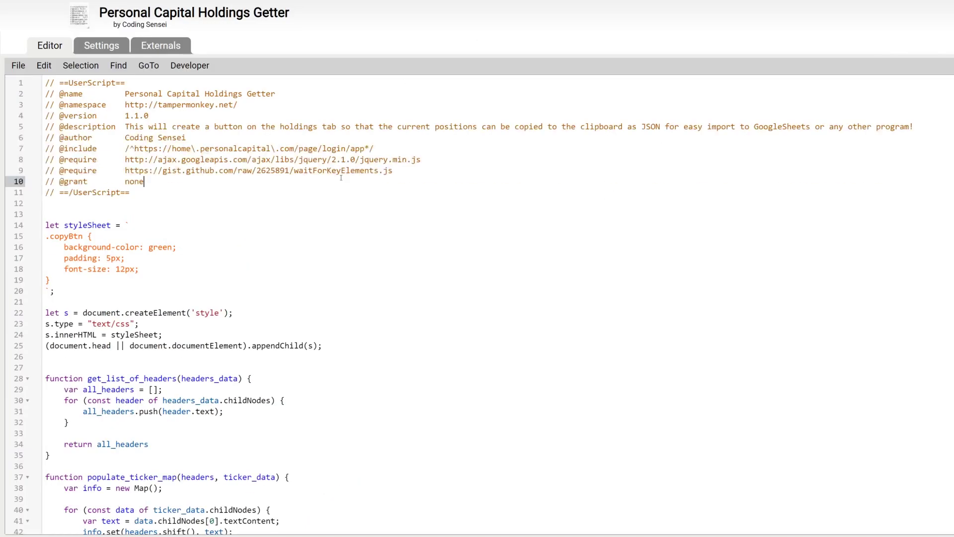
{"action": "key", "text": "ctrl+a"}
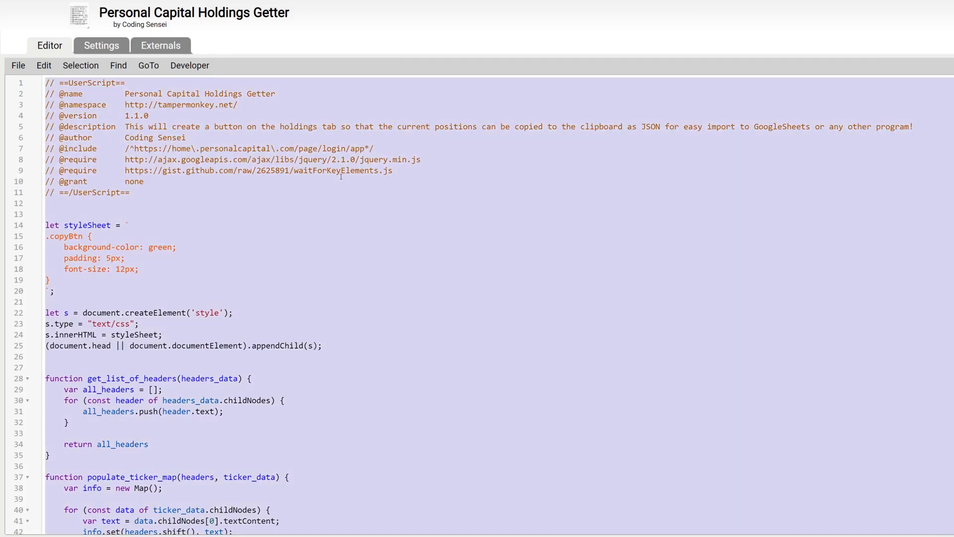
{"action": "key", "text": "BackSpace"}
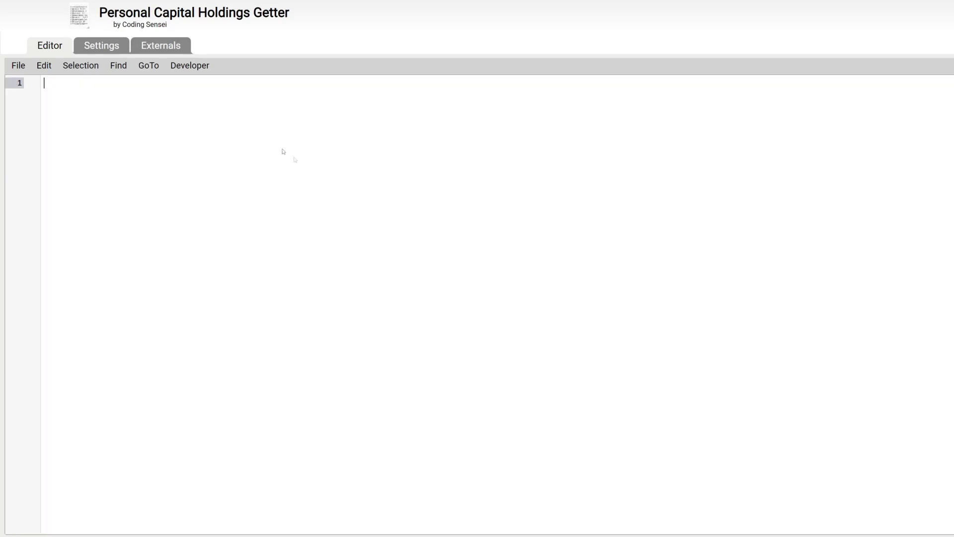
{"action": "right_click", "coordinate": [262, 139]}
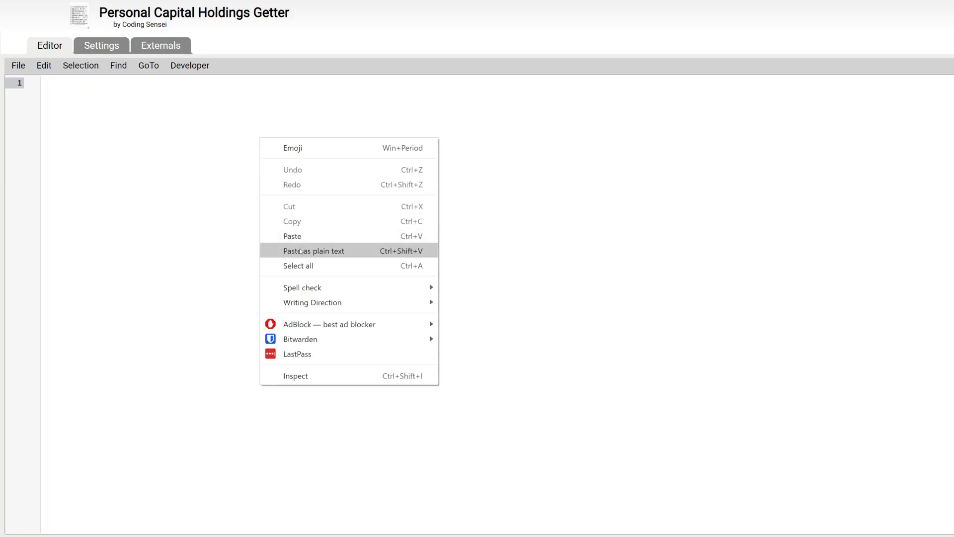
{"action": "left_click", "coordinate": [303, 251]}
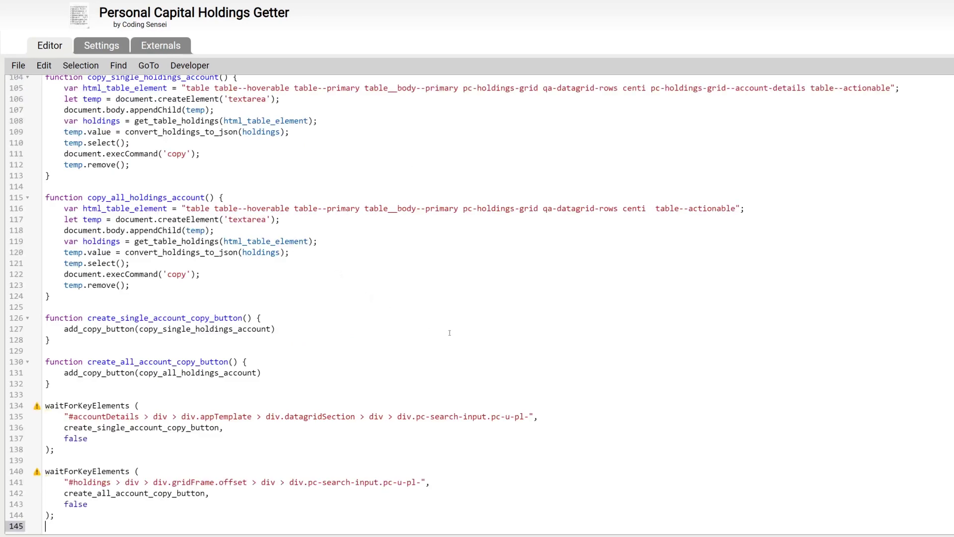
Save the Personal Capital Holdings Getter userscript from the File menu
{"action": "scroll", "coordinate": [449, 333], "scroll_direction": "up", "scroll_amount": 20}
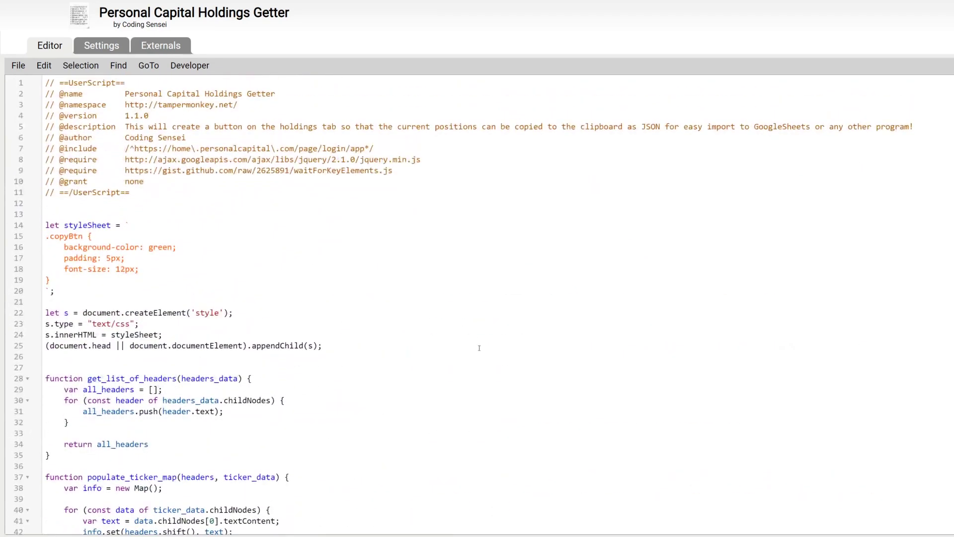
{"action": "left_click", "coordinate": [24, 69]}
{"action": "left_click", "coordinate": [26, 82]}
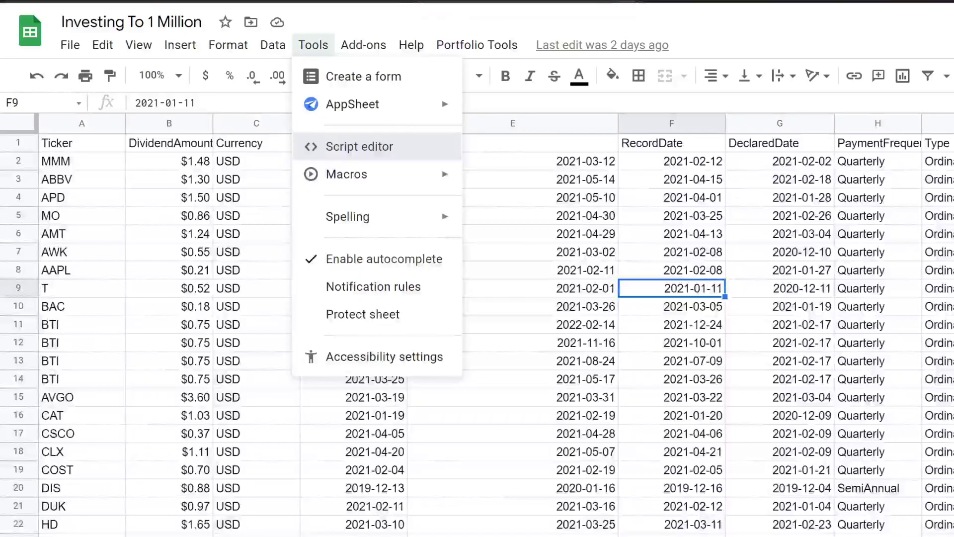
Run Portfolio Tools > Get Latest Dividends and select the newly filled company names
{"action": "key", "text": "Escape"}
{"action": "left_click", "coordinate": [657, 372]}
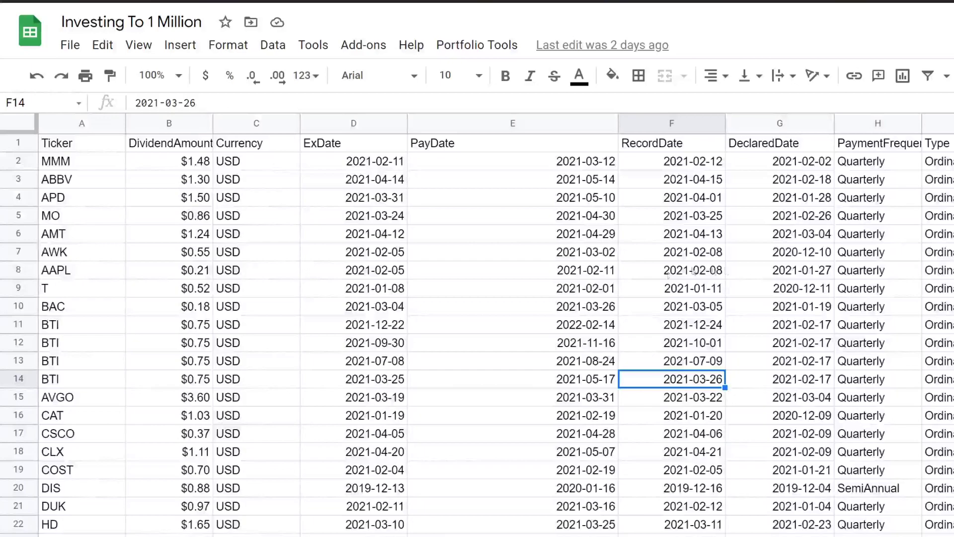
{"action": "left_click", "coordinate": [455, 49]}
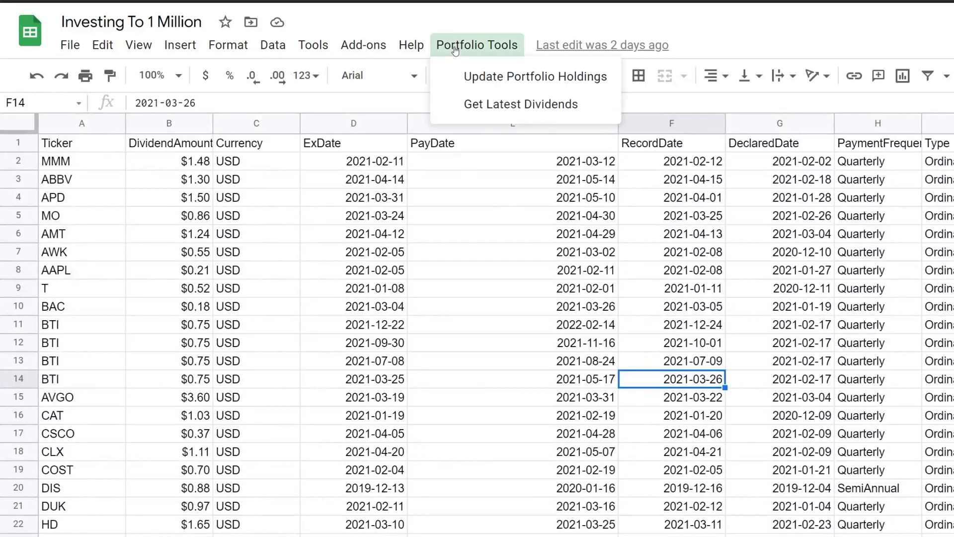
{"action": "left_click", "coordinate": [468, 103]}
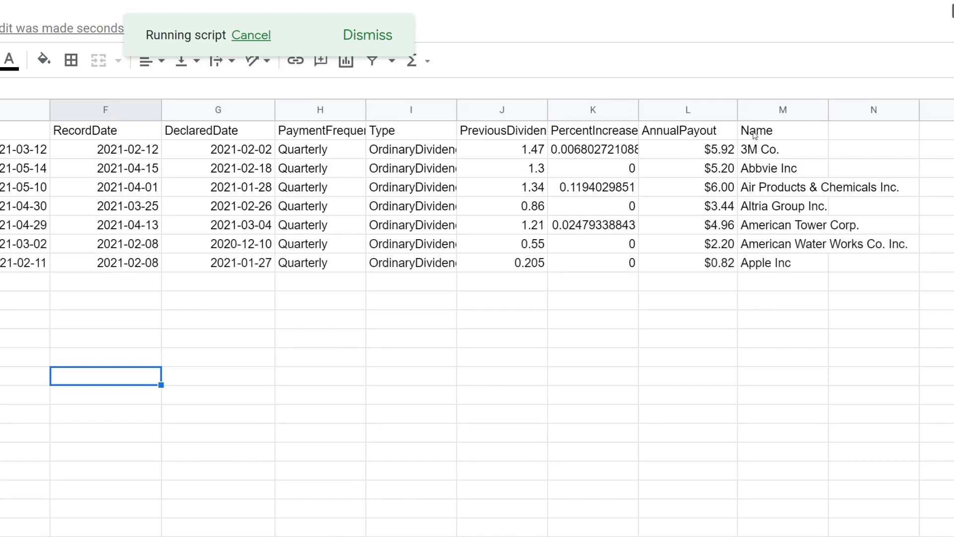
{"action": "left_click_drag", "start_coordinate": [755, 134], "coordinate": [776, 246]}
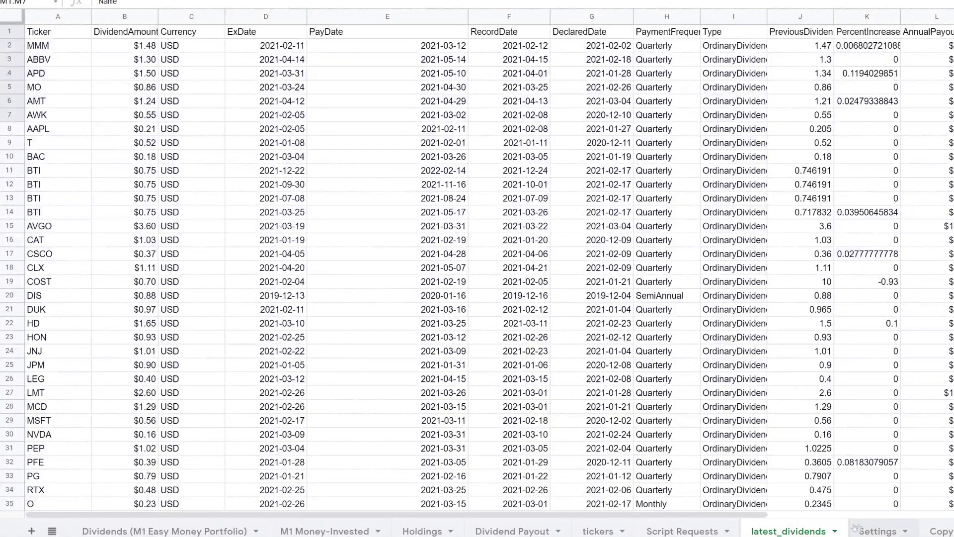
Check the projected monthly dividend, then back up the Portfolio Holdings JSON from Settings B2 into D2
{"action": "left_click", "coordinate": [153, 526]}
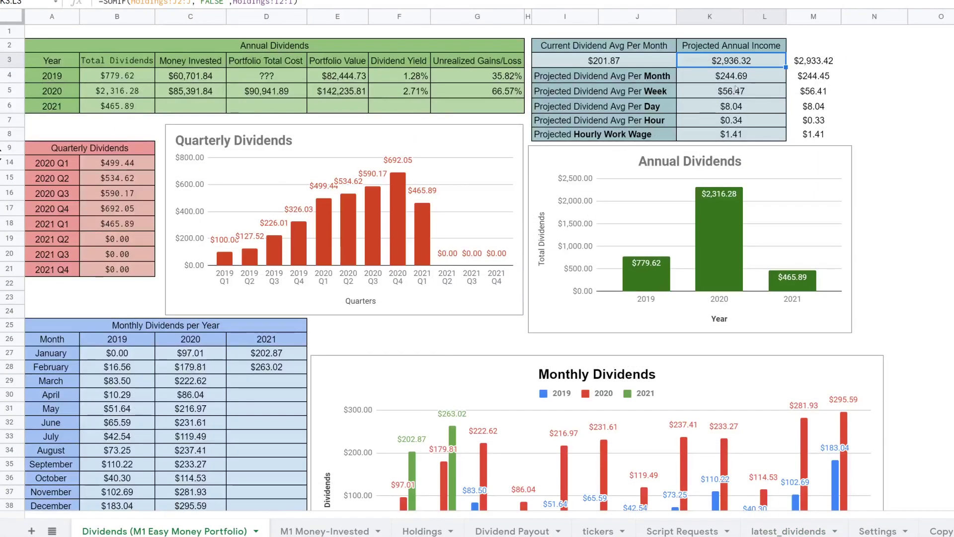
{"action": "left_click", "coordinate": [753, 72]}
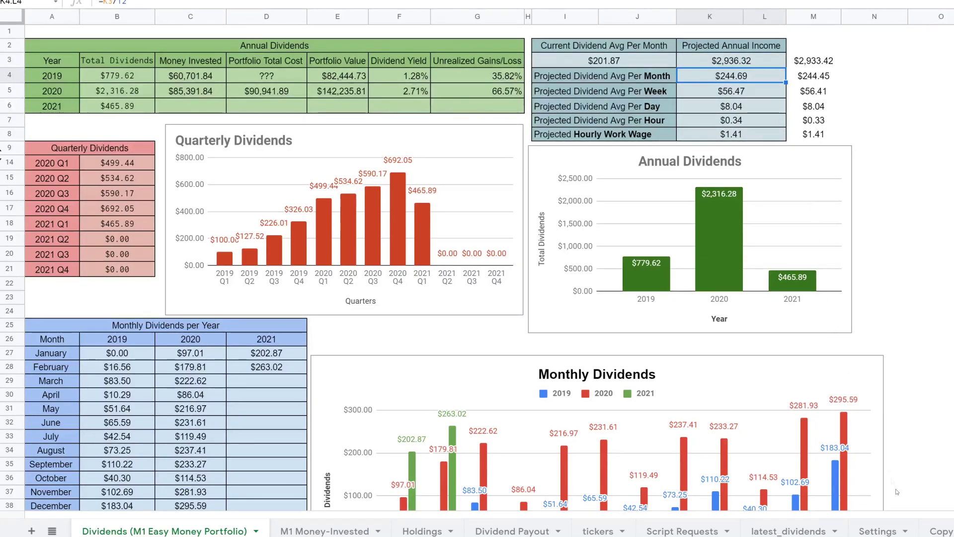
{"action": "left_click", "coordinate": [877, 531]}
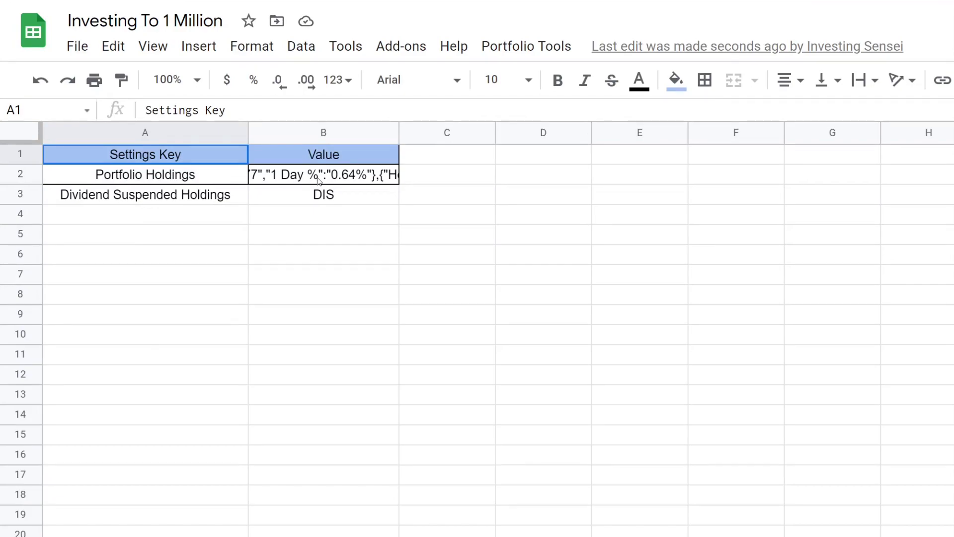
{"action": "left_click", "coordinate": [319, 180]}
{"action": "key", "text": "ctrl+c"}
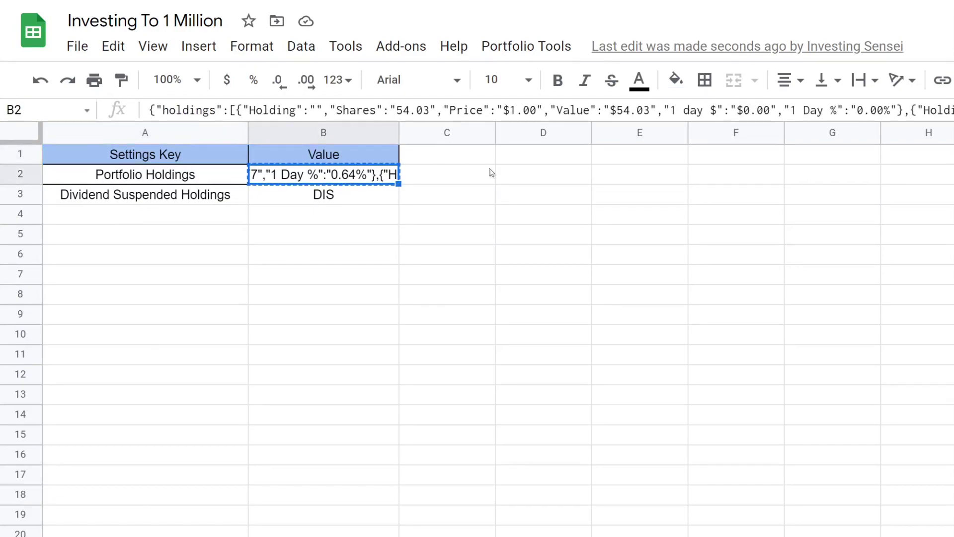
{"action": "left_click", "coordinate": [544, 184]}
{"action": "key", "text": "ctrl+v"}
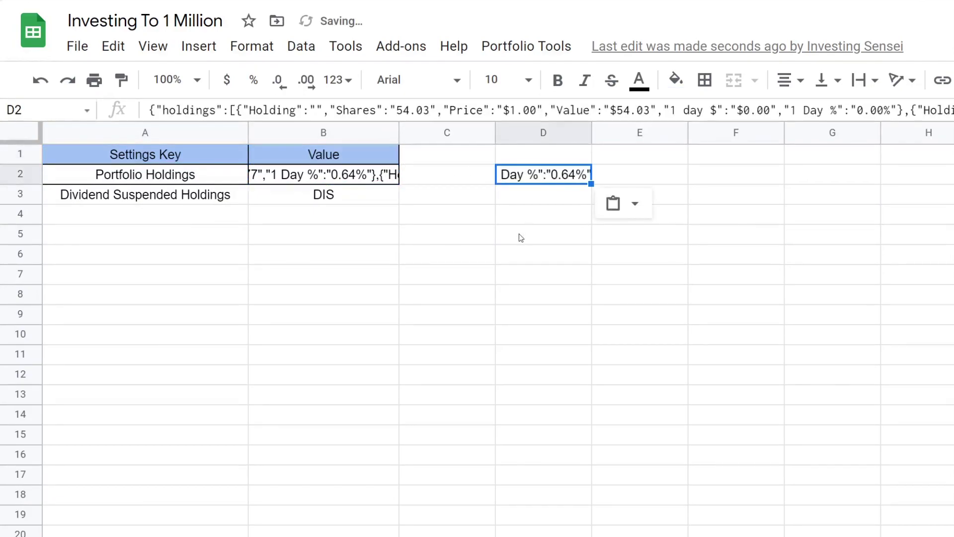
Clear the old Portfolio Holdings JSON from cell B2
{"action": "left_click", "coordinate": [519, 236]}
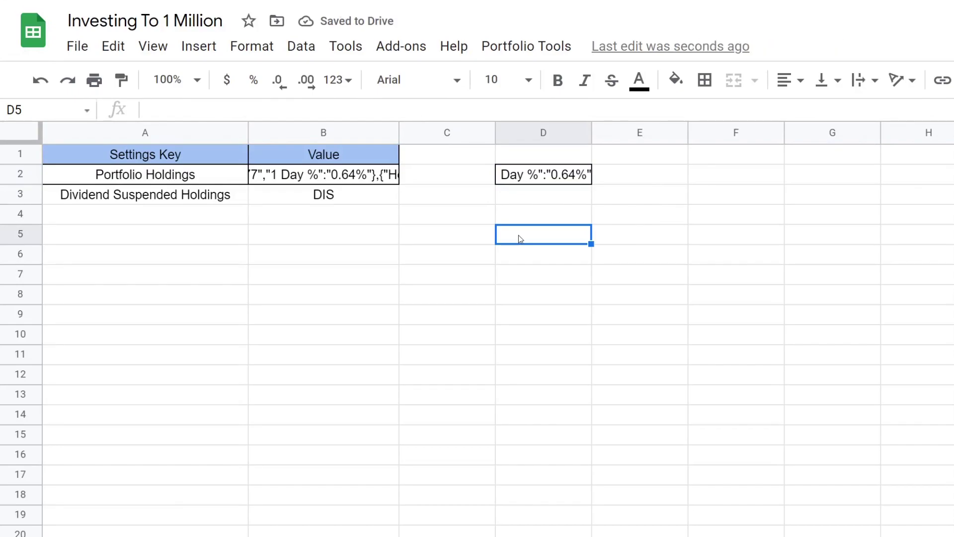
{"action": "left_click", "coordinate": [360, 179]}
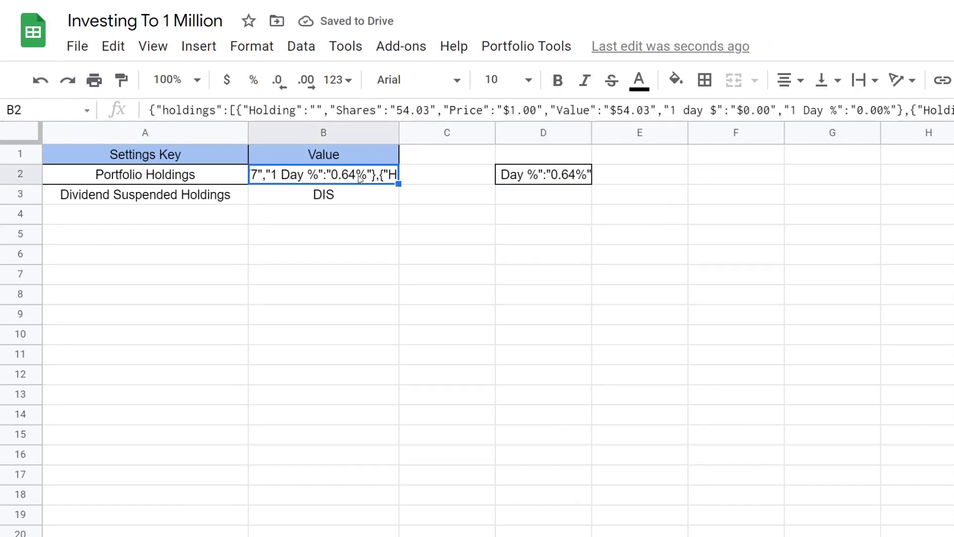
{"action": "key", "text": "Delete"}
{"action": "left_click", "coordinate": [404, 314]}
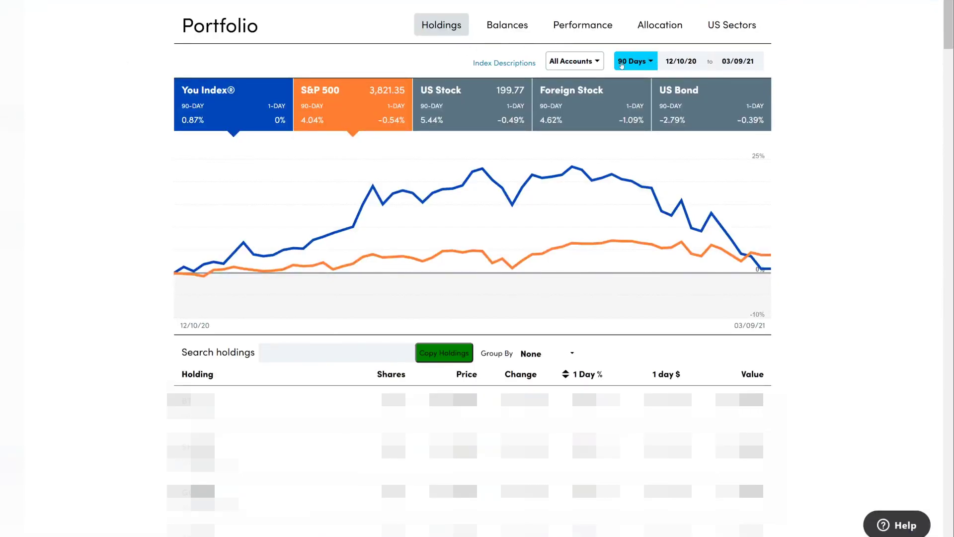
Limit the Personal Capital holdings view to just two chosen accounts
{"action": "left_click", "coordinate": [597, 61]}
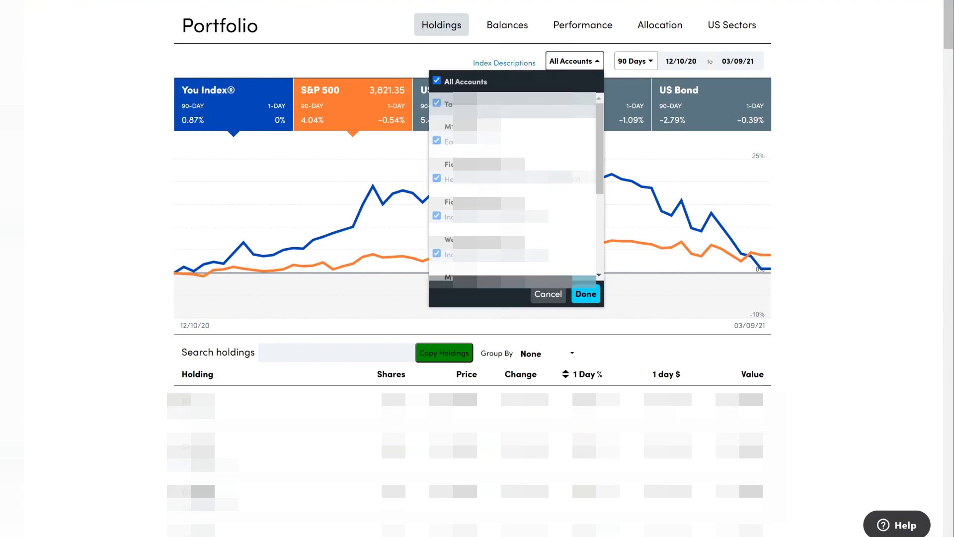
{"action": "left_click", "coordinate": [437, 80]}
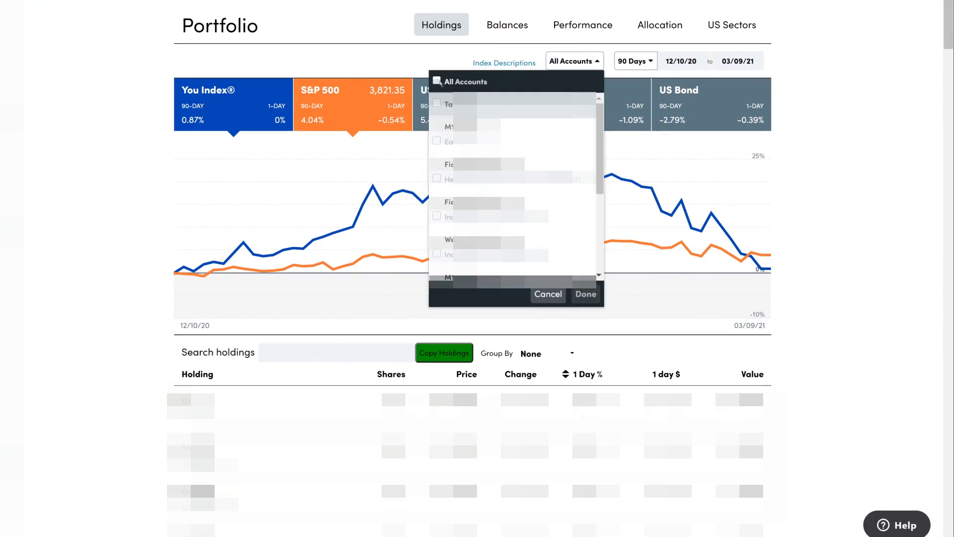
{"action": "left_click", "coordinate": [437, 141]}
{"action": "scroll", "coordinate": [442, 203], "scroll_direction": "down", "scroll_amount": 3}
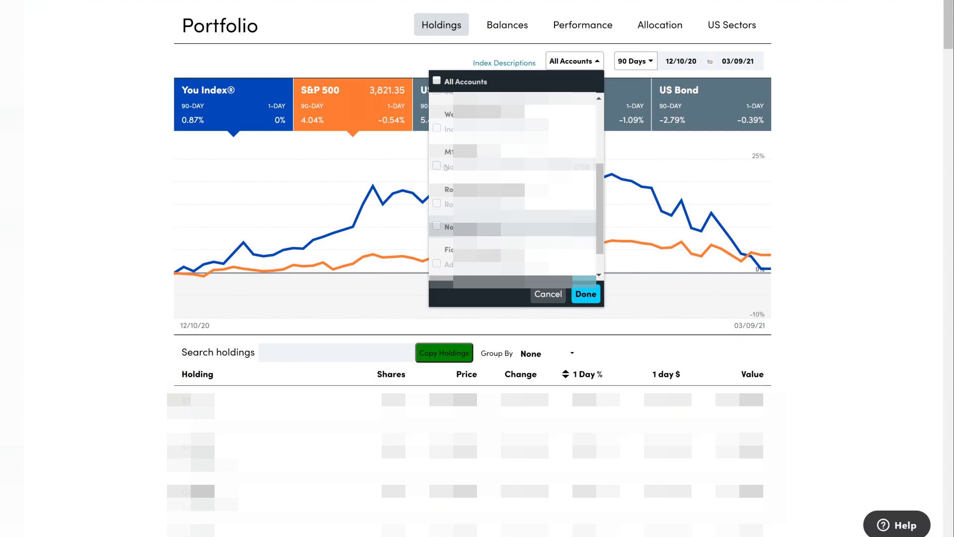
{"action": "left_click", "coordinate": [587, 294]}
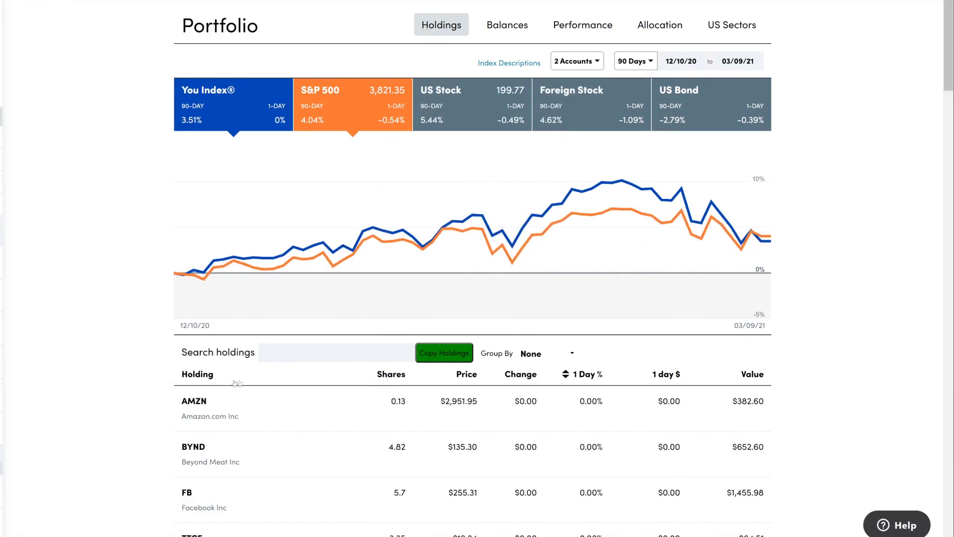
Sort the holdings by name in ascending order and copy them as JSON
{"action": "left_click", "coordinate": [188, 376]}
{"action": "left_click", "coordinate": [189, 375]}
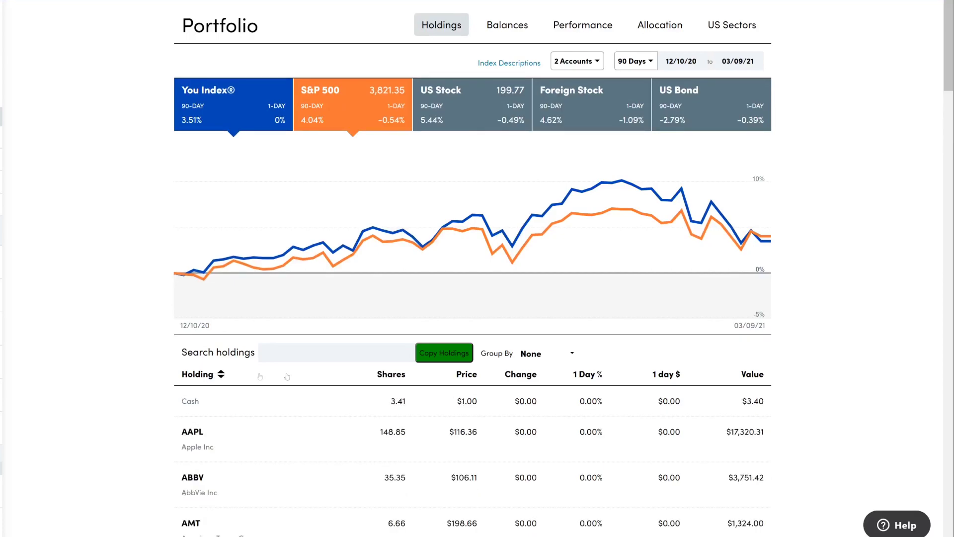
{"action": "left_click", "coordinate": [446, 354]}
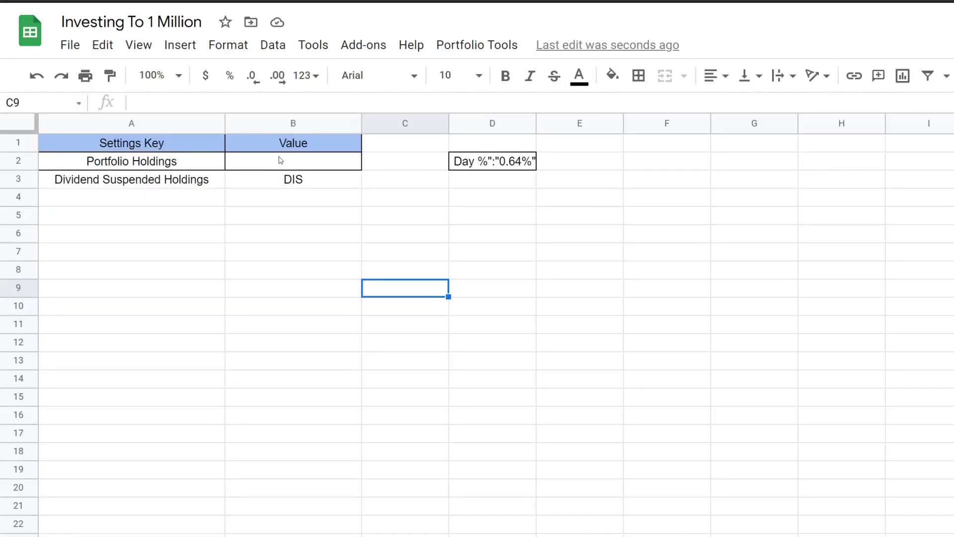
Paste the two-account holdings JSON into Settings B2 as values only
{"action": "left_click", "coordinate": [280, 160]}
{"action": "right_click", "coordinate": [279, 158]}
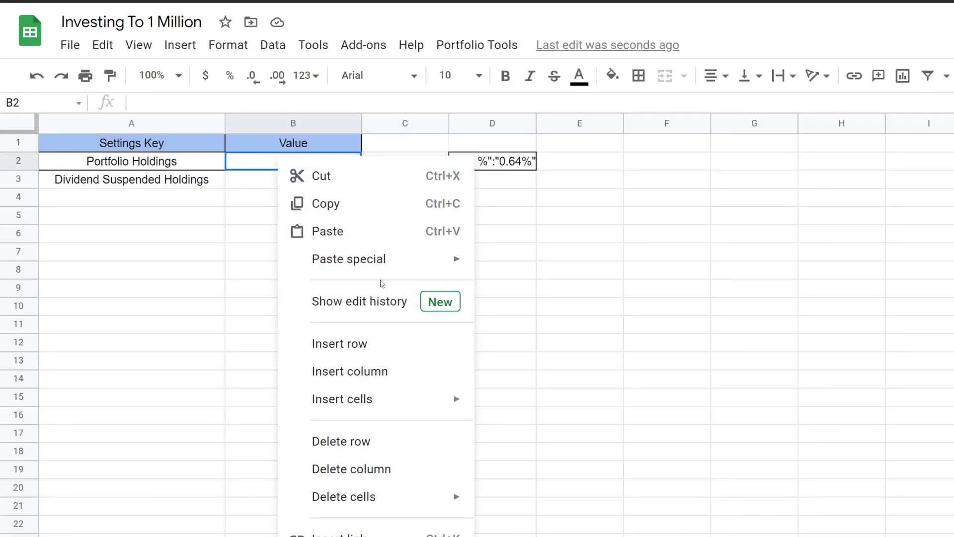
{"action": "mouse_move", "coordinate": [379, 259]}
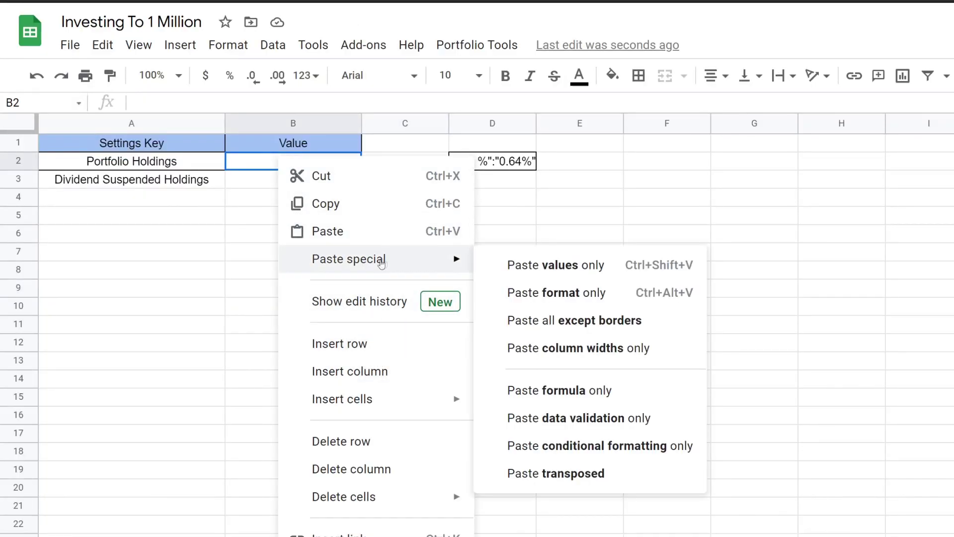
{"action": "left_click", "coordinate": [533, 264]}
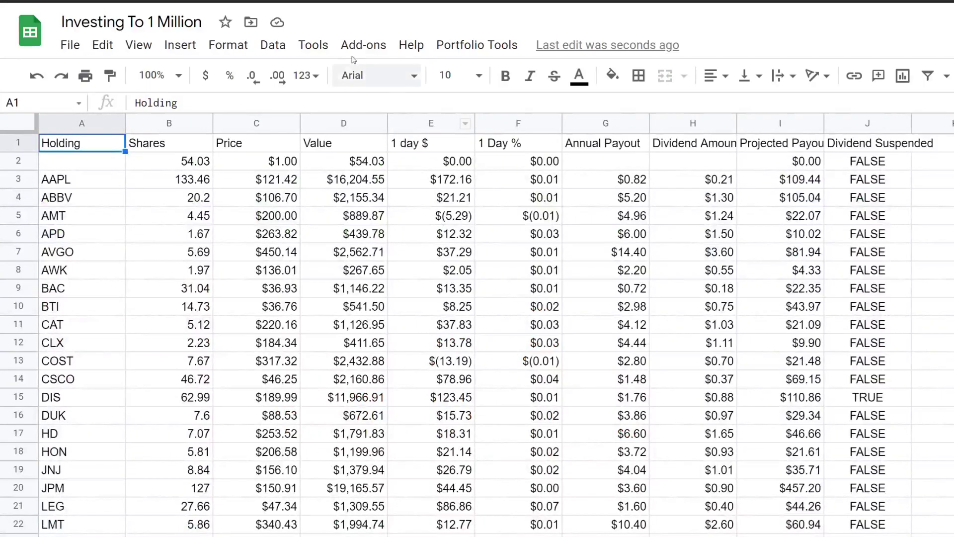
Run Portfolio Tools > Update Portfolio Holdings to rebuild the Holdings sheet
{"action": "left_click", "coordinate": [450, 45]}
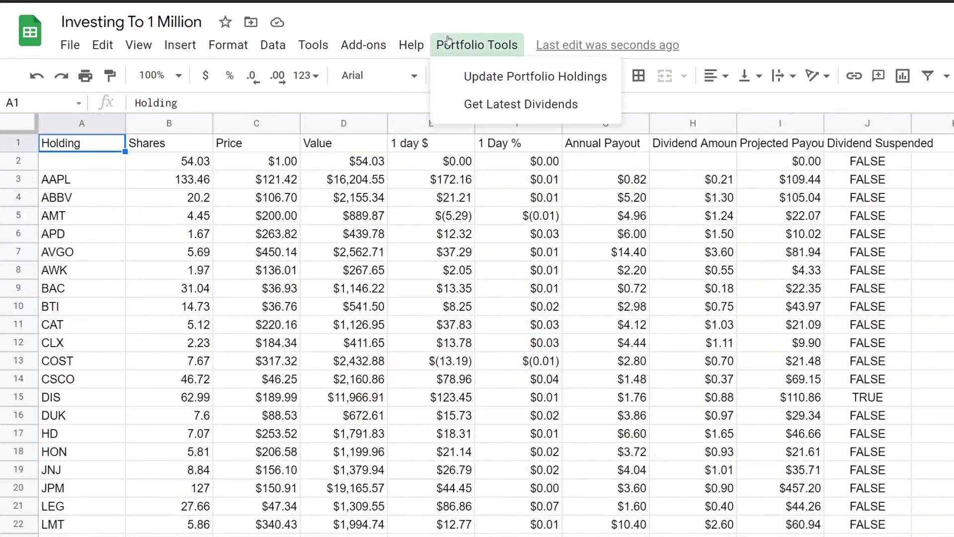
{"action": "left_click", "coordinate": [482, 71]}
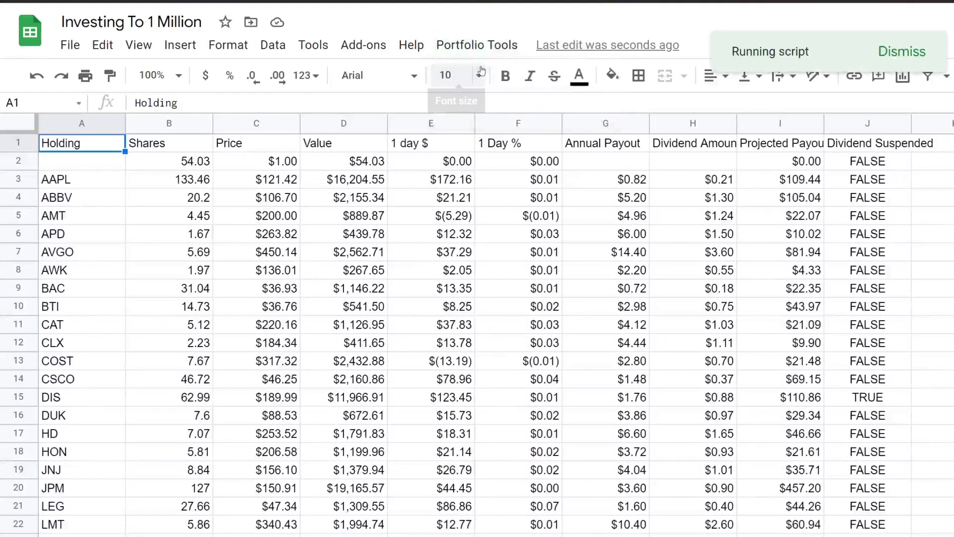